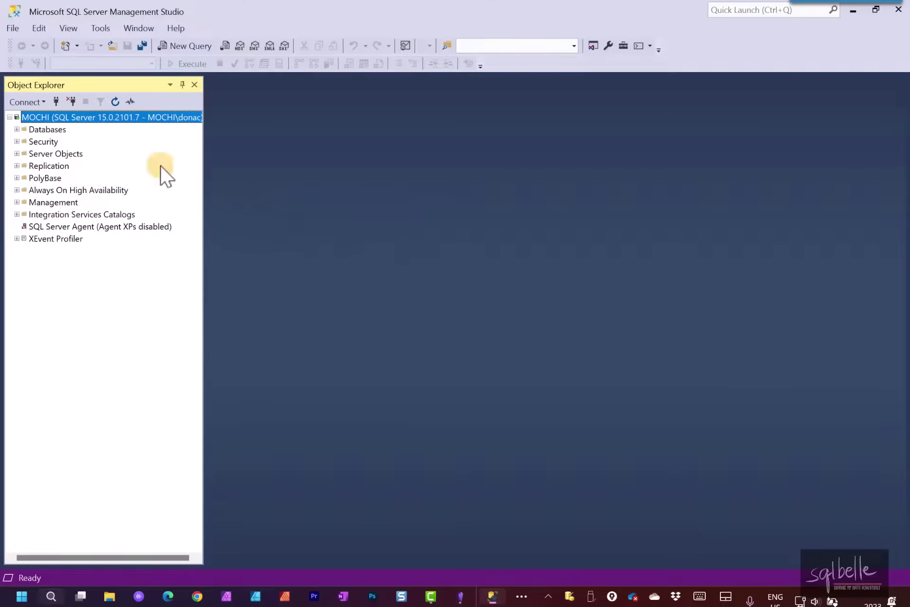
# Step: Preview the top 1000 rows of the dbo.Orders table in the Superstore database and enlarge the results area
pyautogui.click(17, 129)
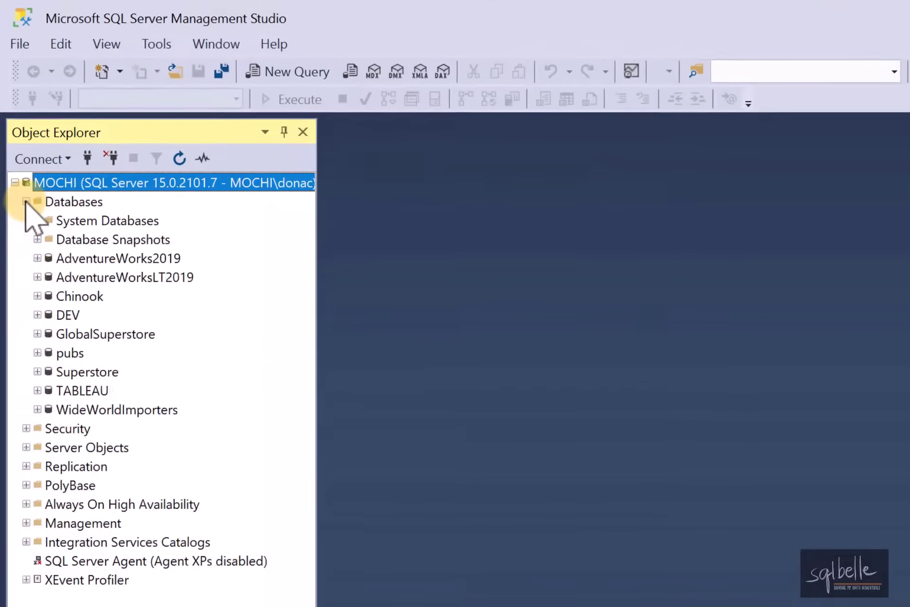
pyautogui.click(38, 371)
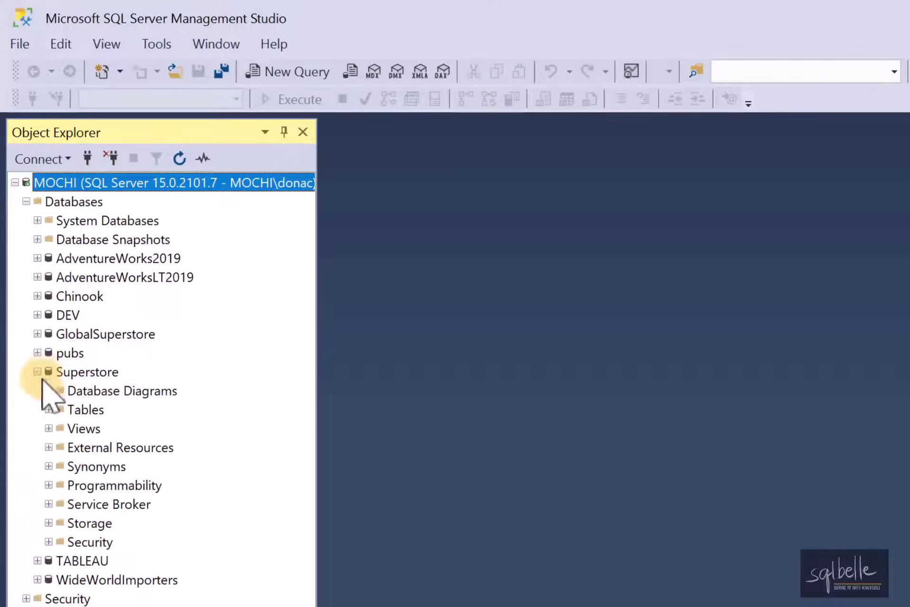
pyautogui.click(48, 409)
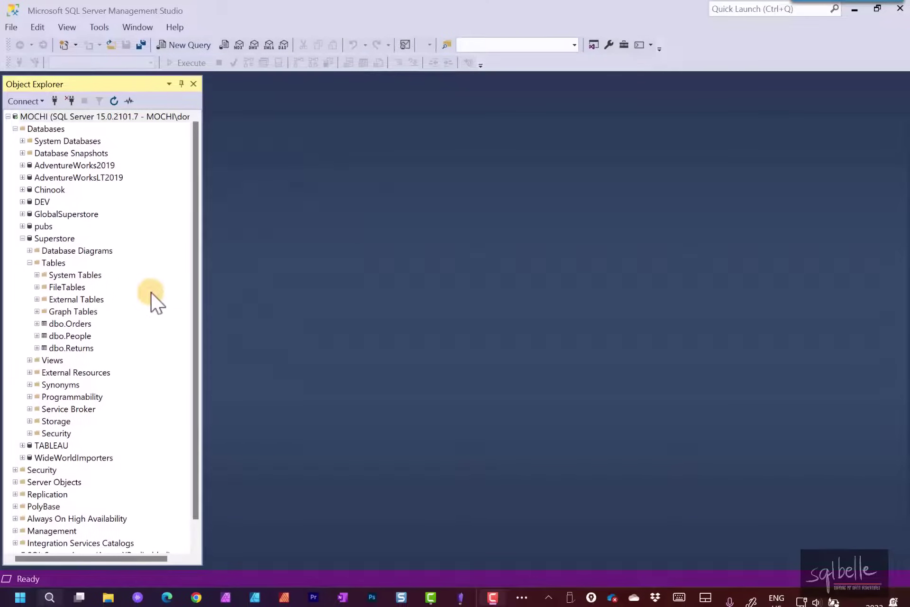
pyautogui.rightClick(83, 324)
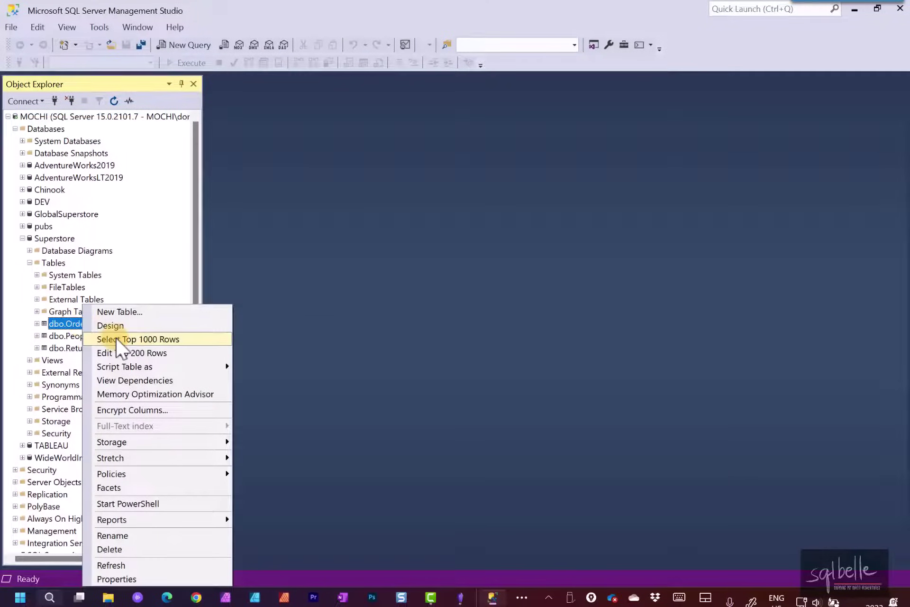
pyautogui.click(117, 338)
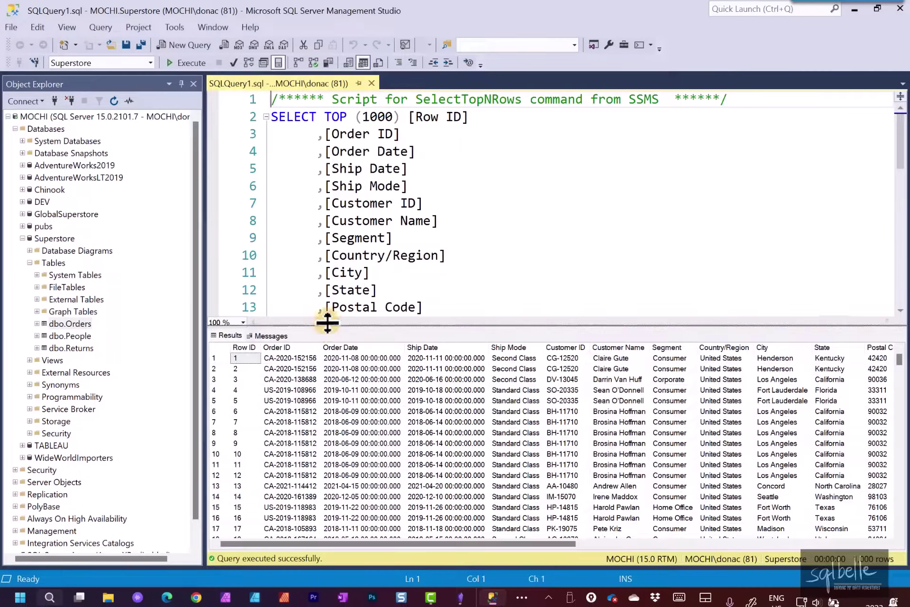
pyautogui.moveTo(327, 323); pyautogui.dragTo(331, 205)
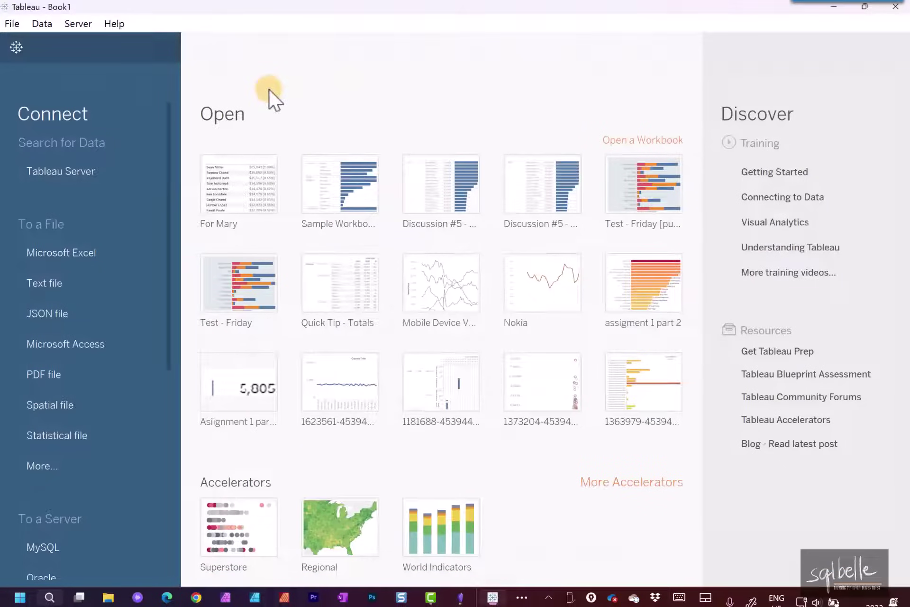
# Step: Switch to Tableau, search the server connectors for "SQL" and start a Microsoft SQL Server connection
pyautogui.moveTo(169, 115); pyautogui.dragTo(187, 304)
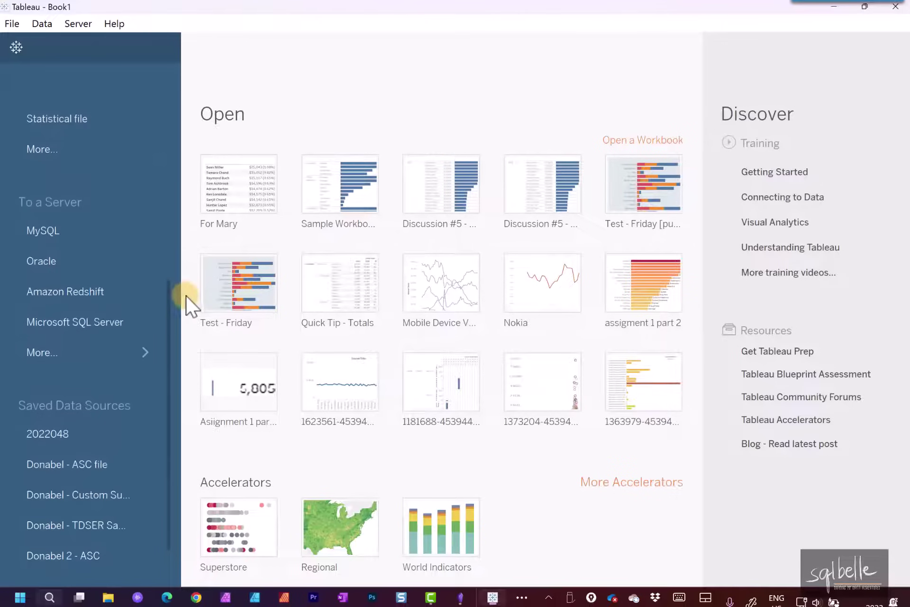
pyautogui.click(95, 347)
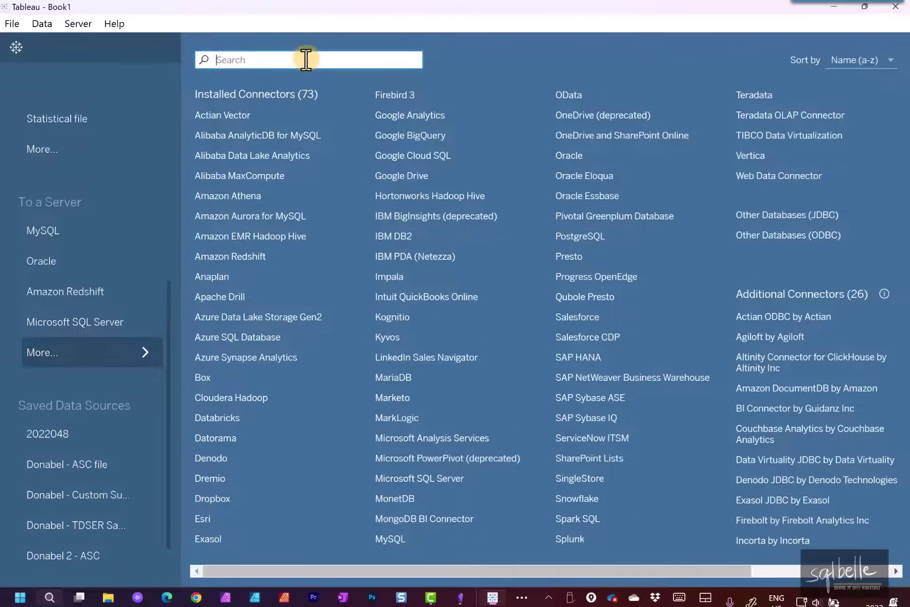
pyautogui.write('SQL')
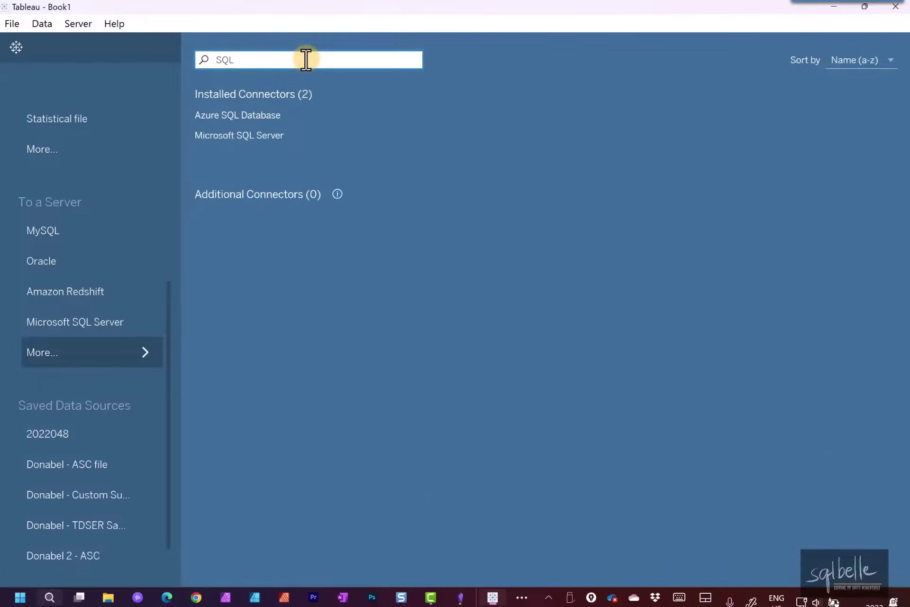
pyautogui.click(260, 137)
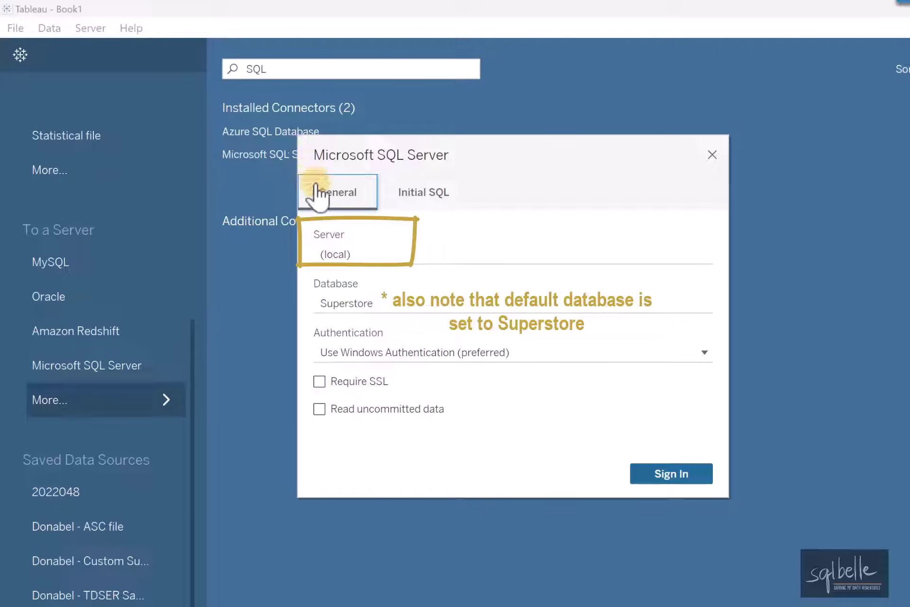
# Step: Review the Initial SQL and authentication options, and sign in to the (local) server's Superstore database with Windows Authentication
pyautogui.click(419, 200)
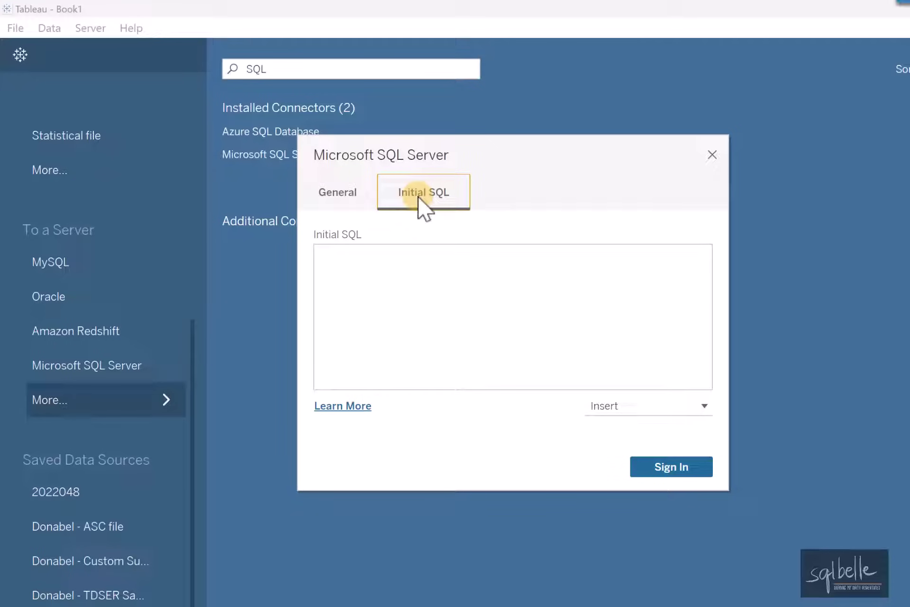
pyautogui.click(335, 198)
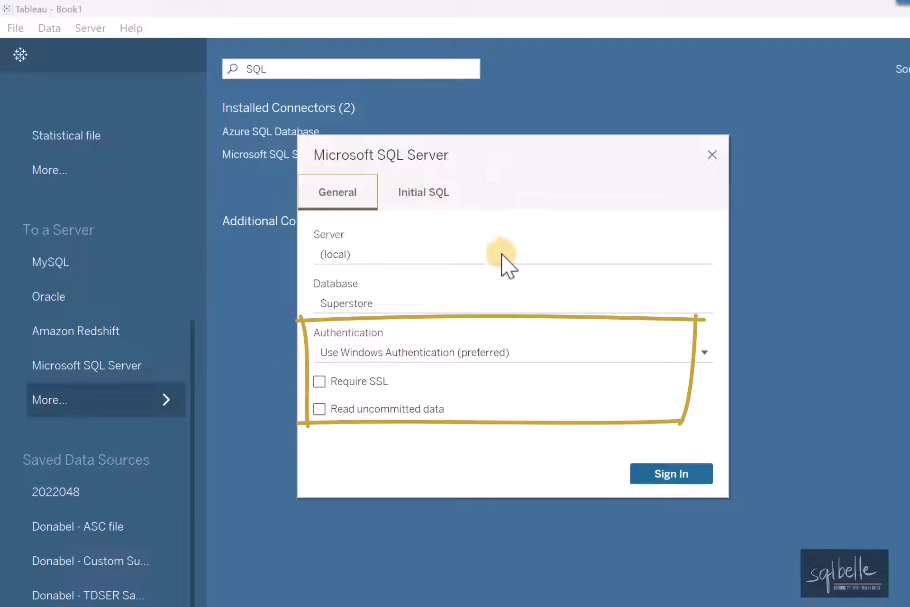
pyautogui.click(523, 356)
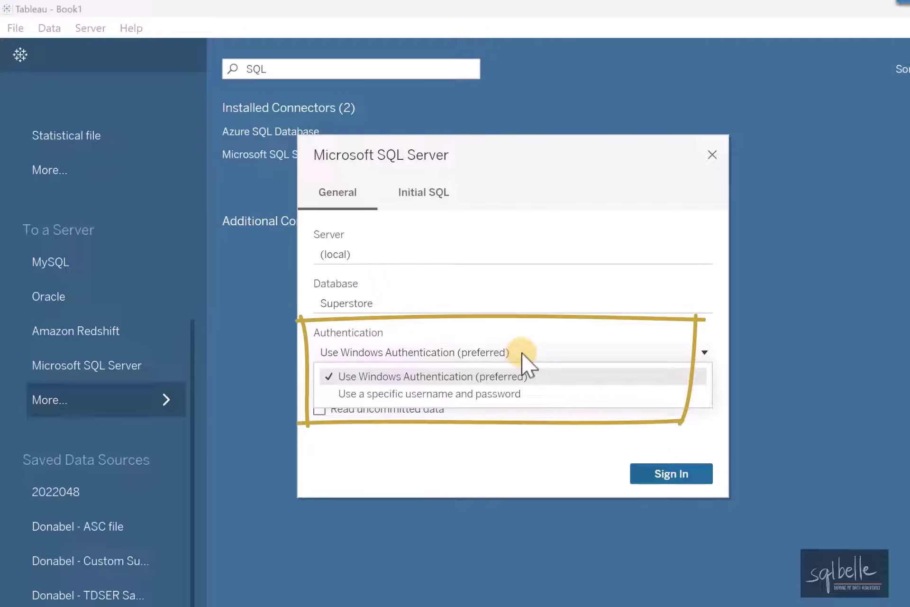
pyautogui.click(522, 361)
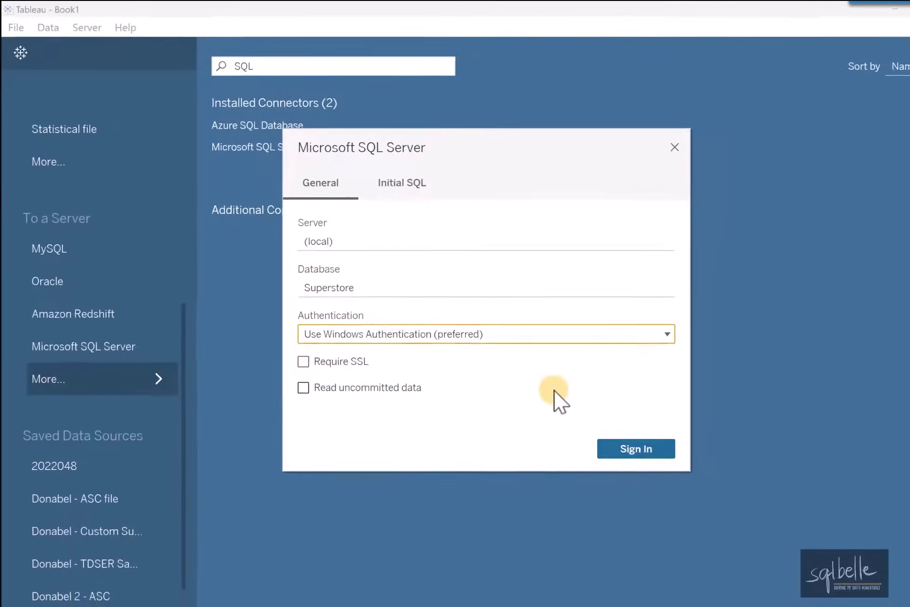
pyautogui.click(568, 415)
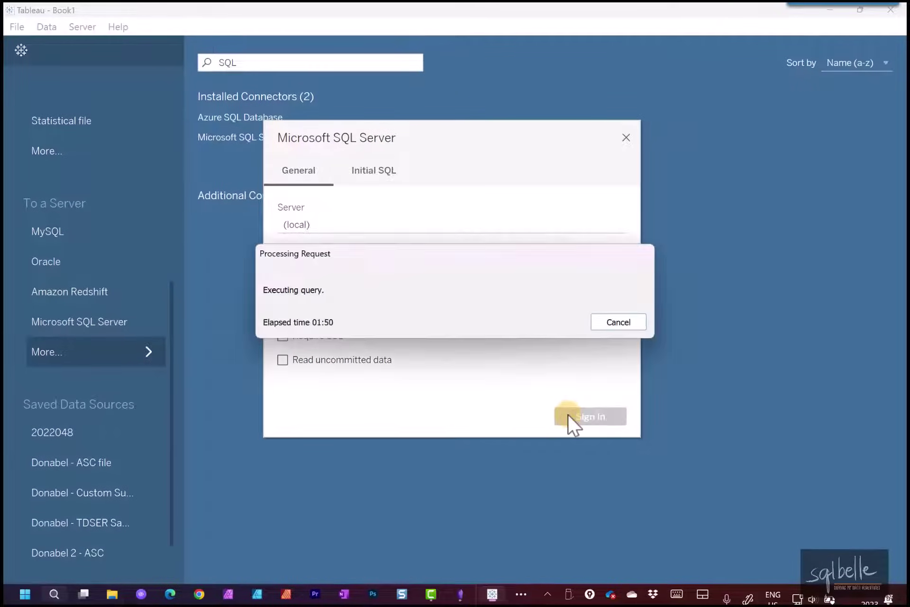
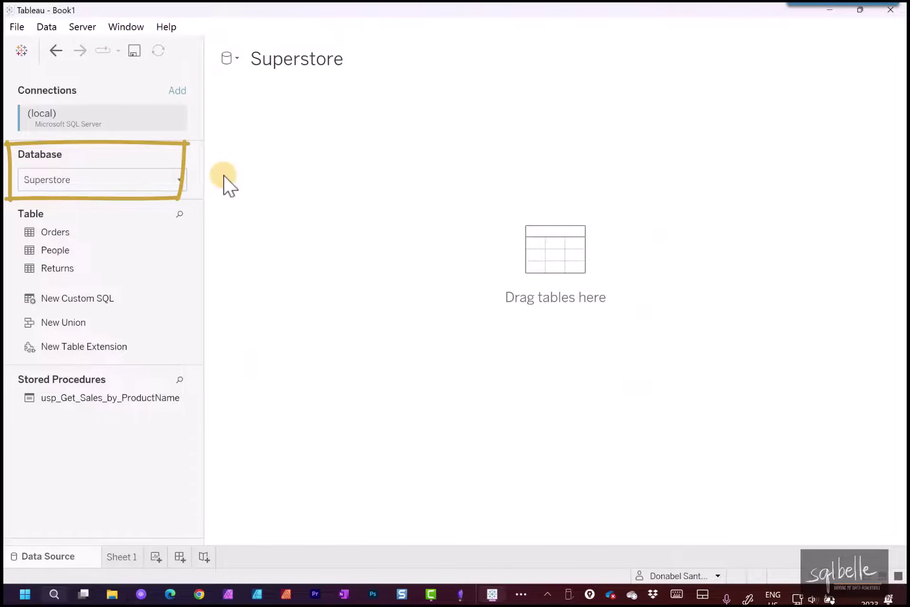
# Step: Add a custom SQL query to the Superstore data source reading "SELECT TOP 10 * FROM Orders"
pyautogui.click(94, 185)
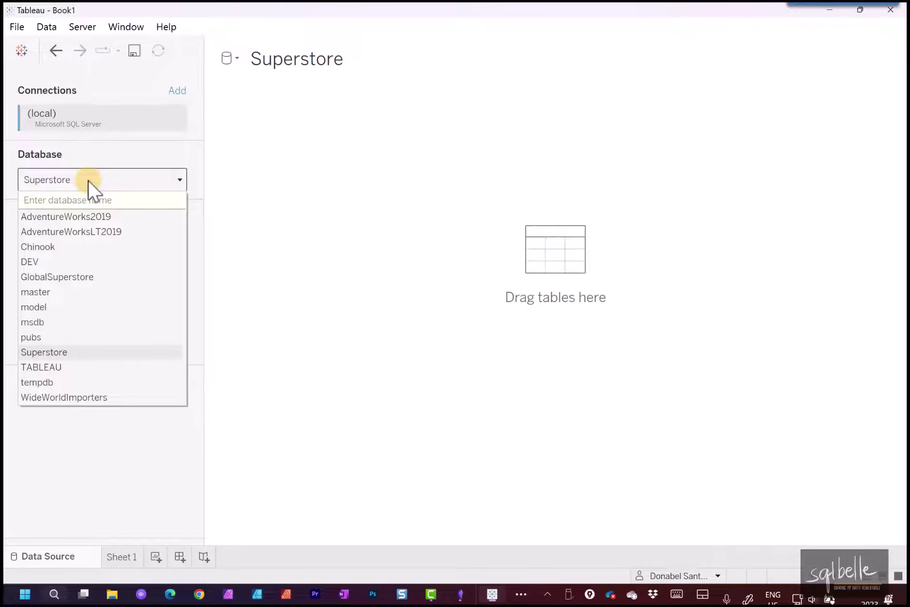
pyautogui.click(87, 177)
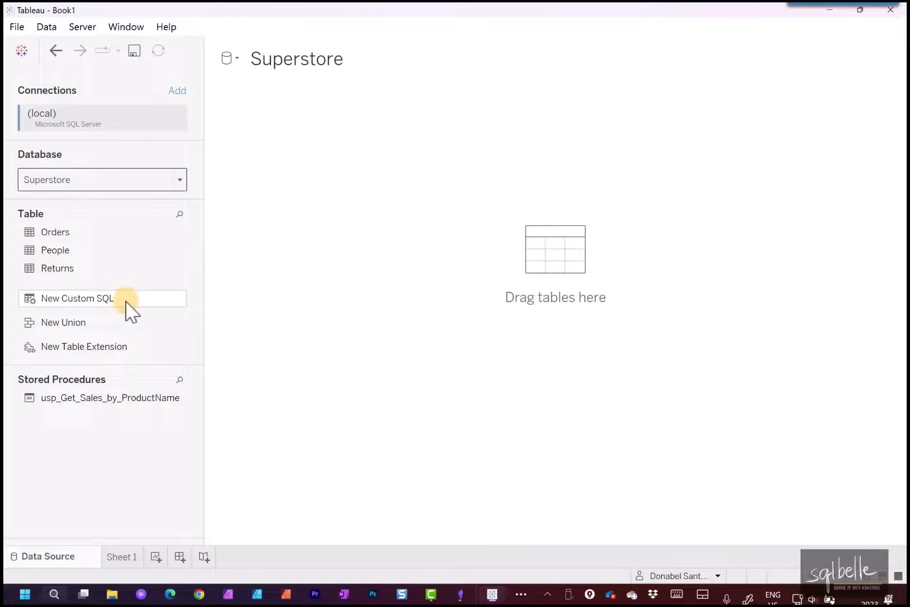
pyautogui.moveTo(124, 300); pyautogui.dragTo(380, 200)
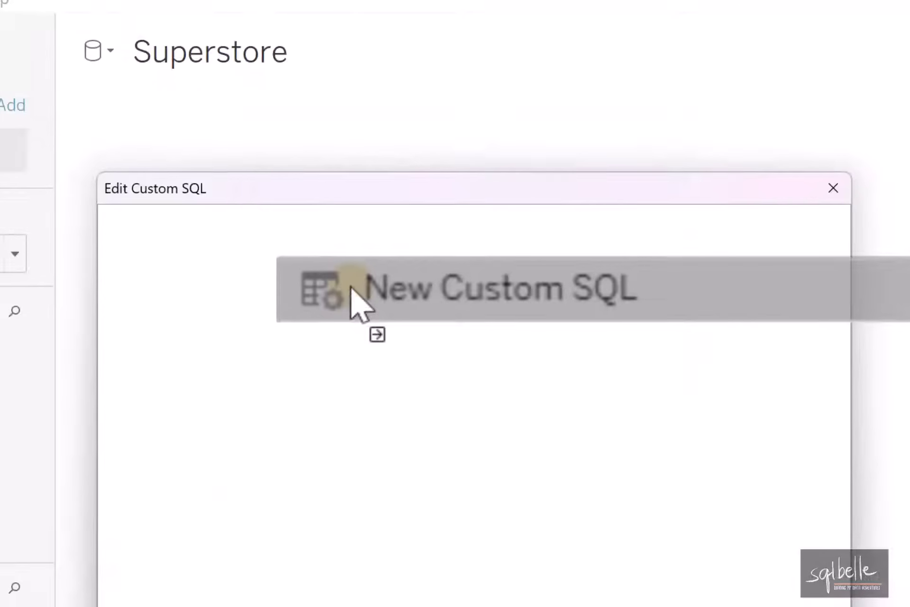
pyautogui.write('SELECT TOP 10 *')
pyautogui.press('Return')
pyautogui.write('FROM Orde')
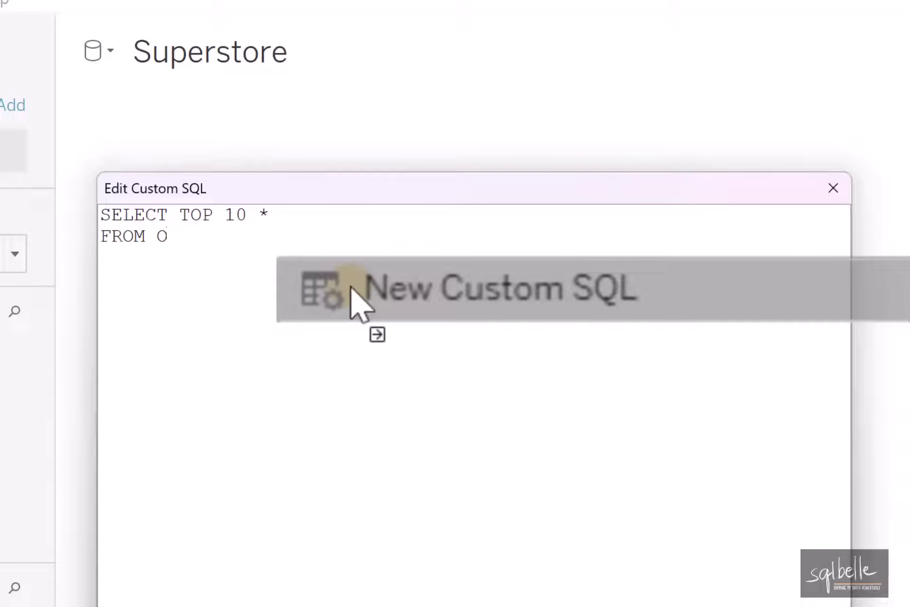
pyautogui.write('rs')
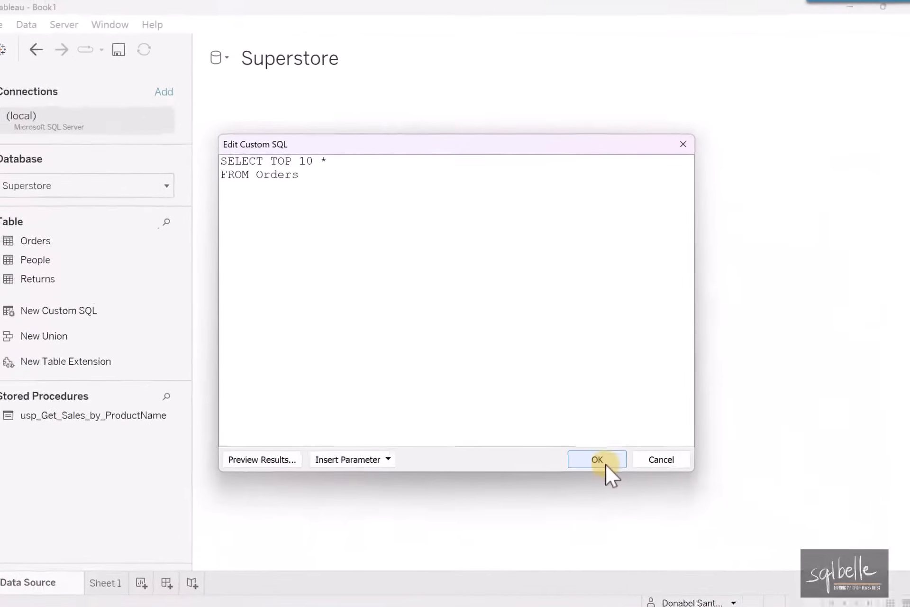
pyautogui.click(596, 443)
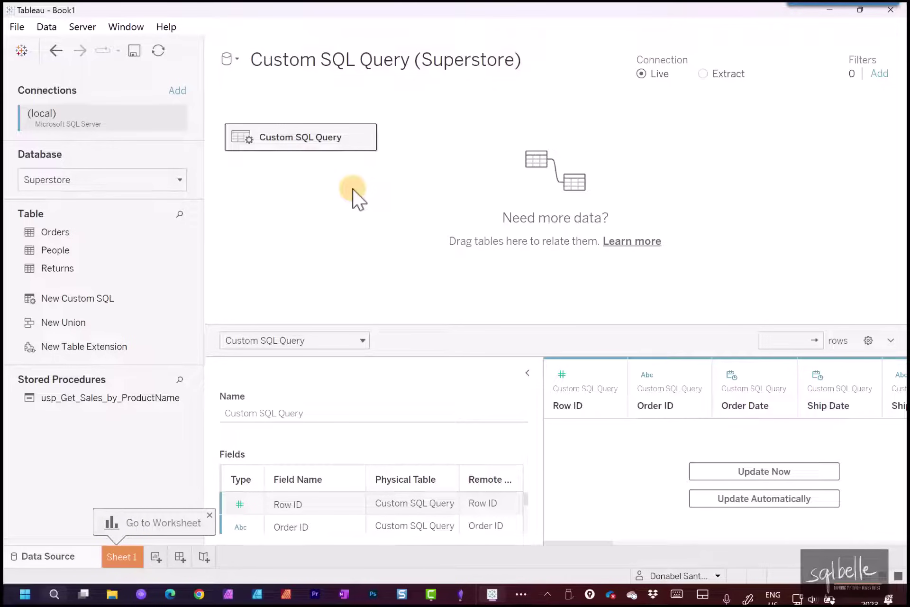
# Step: On Sheet 1, make Row ID a dimension and place Row ID and Order ID on Rows
pyautogui.click(119, 558)
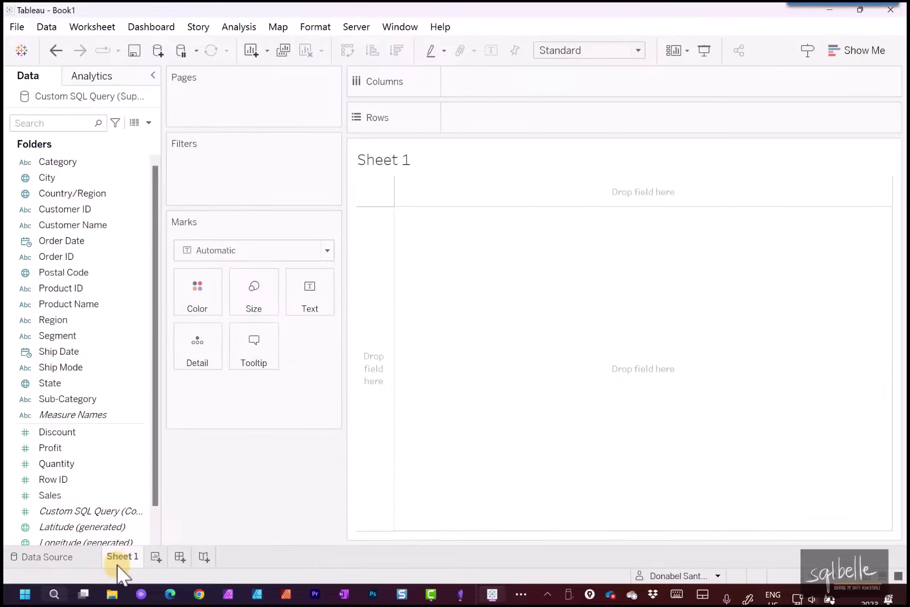
pyautogui.click(124, 480)
pyautogui.moveTo(125, 481); pyautogui.dragTo(134, 350)
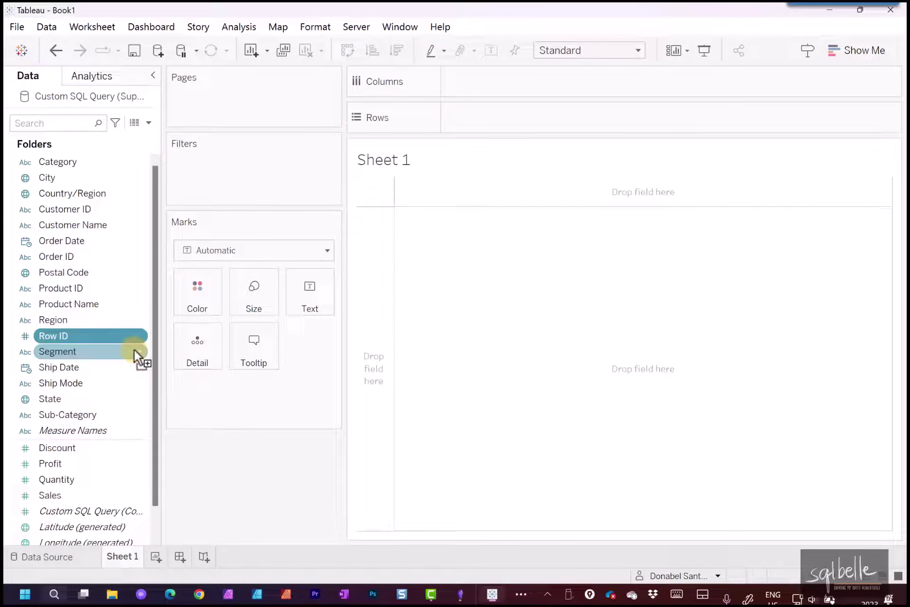
pyautogui.moveTo(57, 336); pyautogui.dragTo(489, 102)
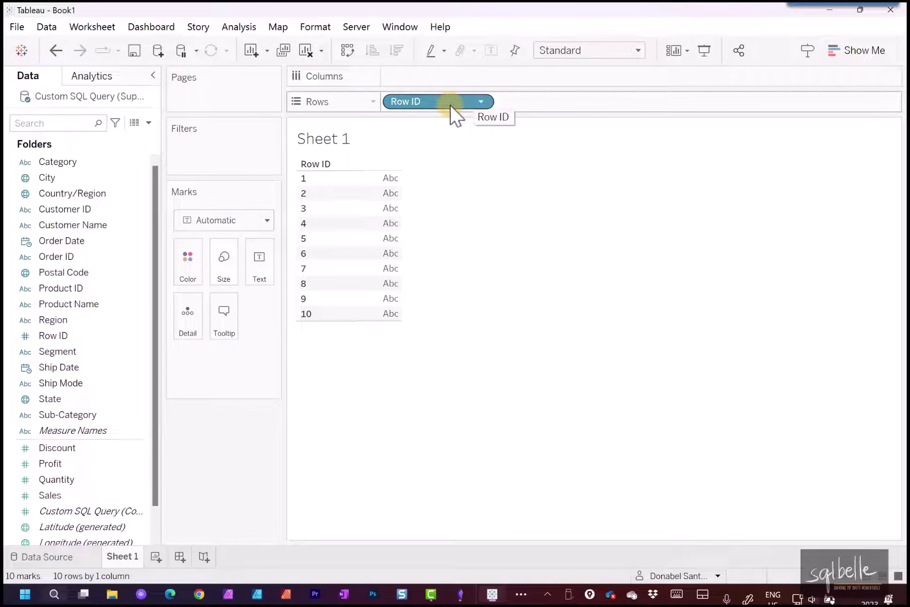
pyautogui.moveTo(45, 257); pyautogui.dragTo(541, 107)
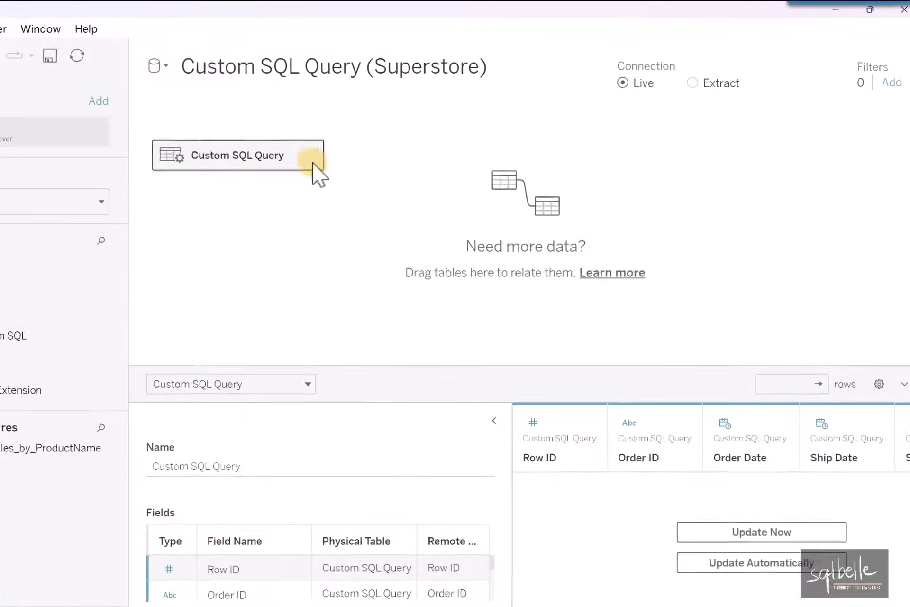
# Step: Edit the data source's custom SQL query, removing TOP 10 and adding the line "WHERE [Row ID] <="
pyautogui.click(312, 161)
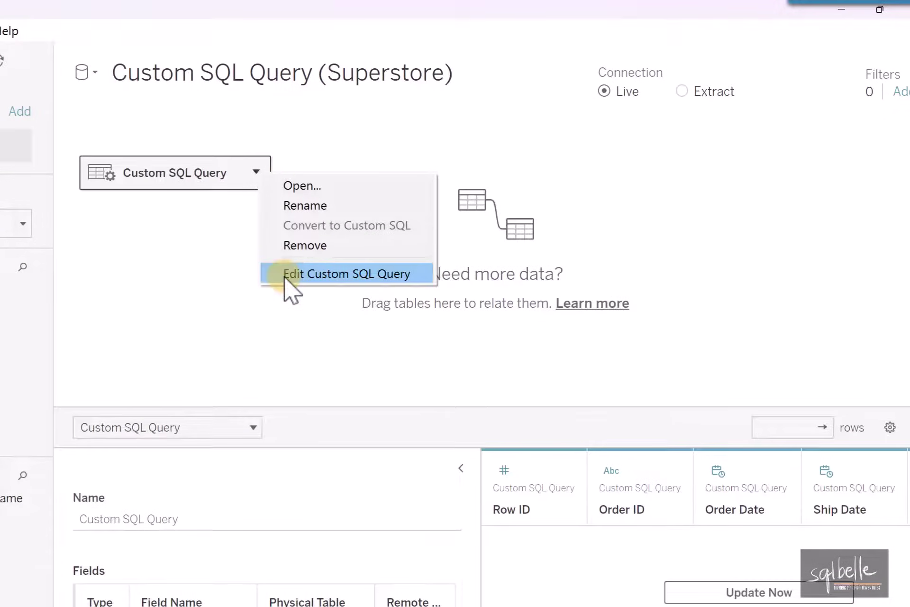
pyautogui.click(288, 275)
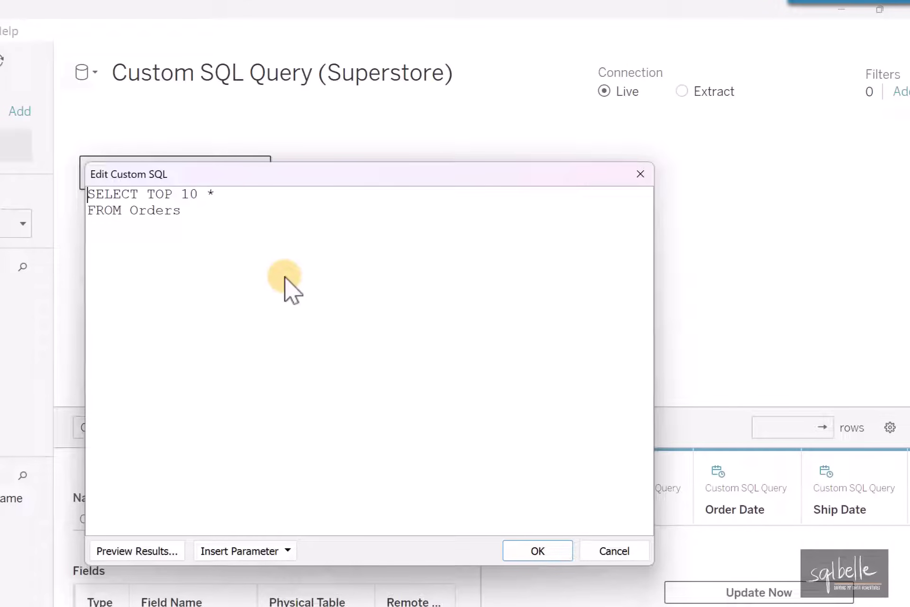
pyautogui.click(239, 237)
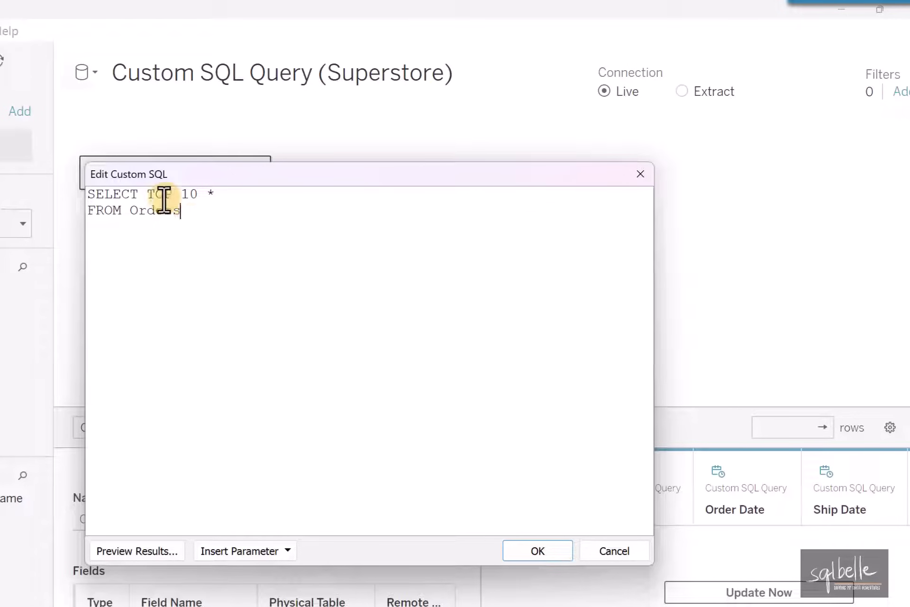
pyautogui.moveTo(150, 195); pyautogui.dragTo(203, 194)
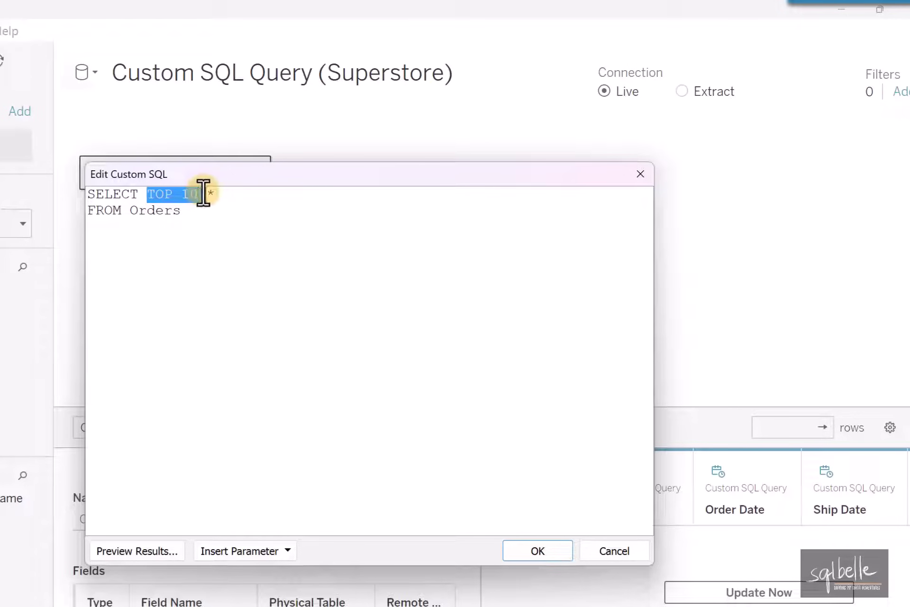
pyautogui.press('BackSpace')
pyautogui.click(200, 218)
pyautogui.press('Return')
pyautogui.write('WHERE [Row ID] <=')
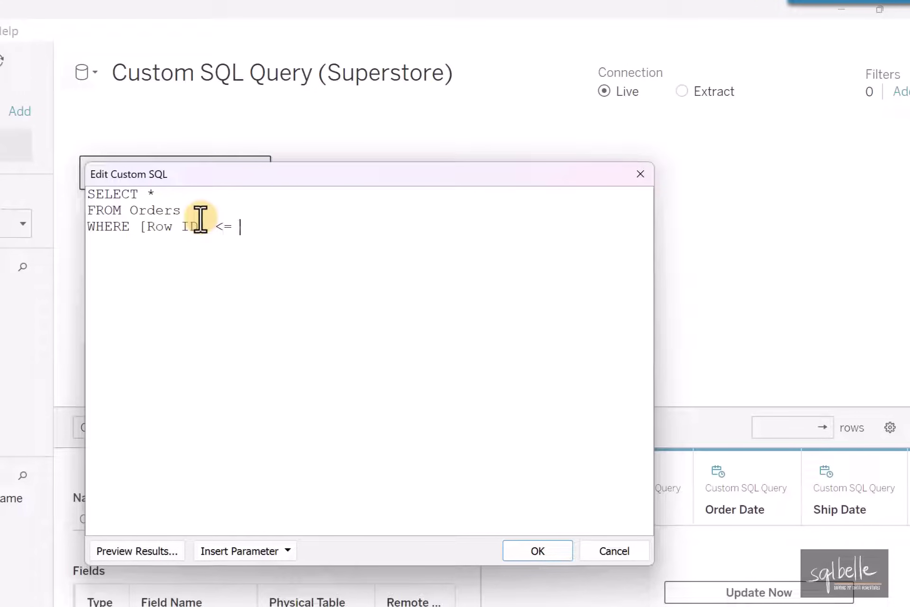
# Step: Create an integer parameter named "Row ID Parameter" and insert it after "WHERE [Row ID] <=" in the custom SQL query
pyautogui.press('Tab')
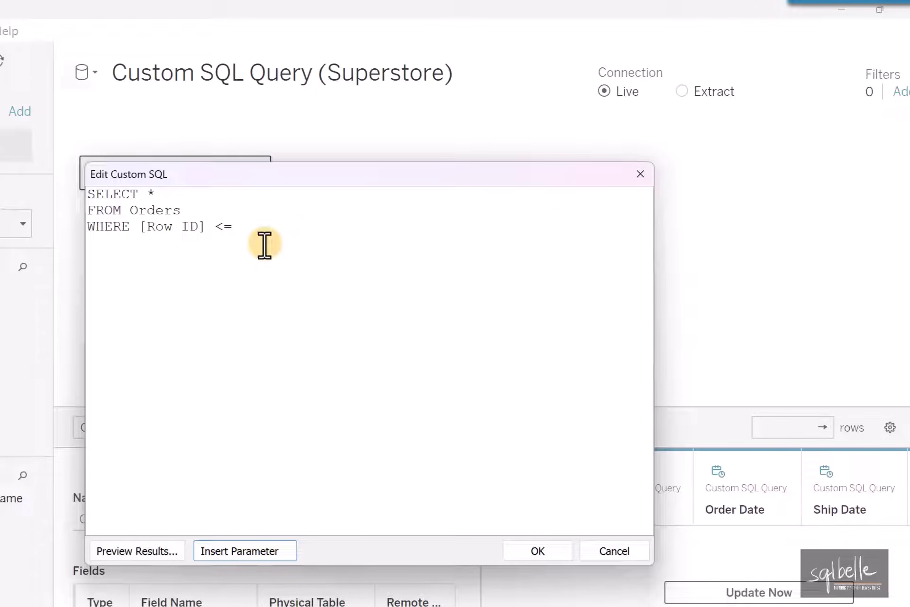
pyautogui.click(256, 551)
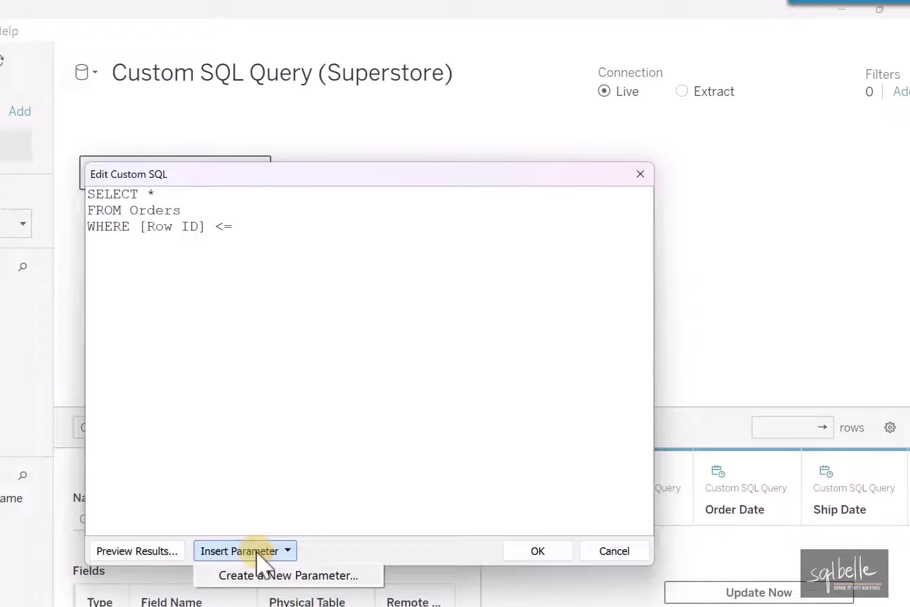
pyautogui.click(267, 573)
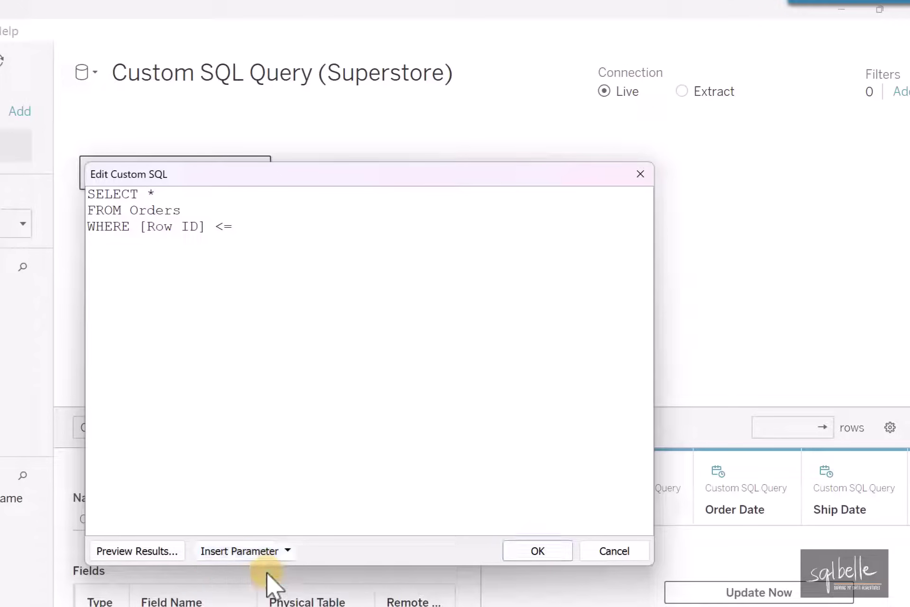
pyautogui.hotkey('ctrl', 'a')
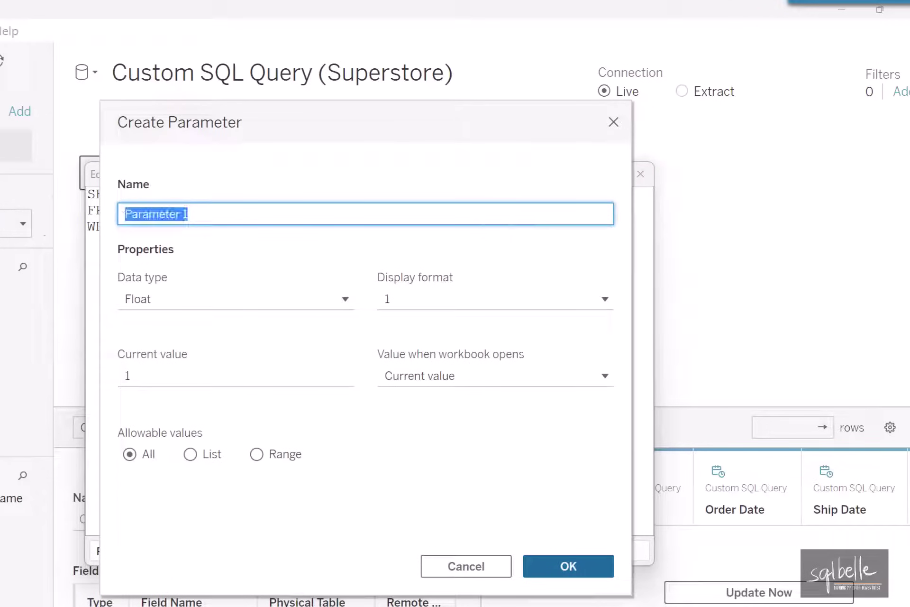
pyautogui.write('Row ID Parameter')
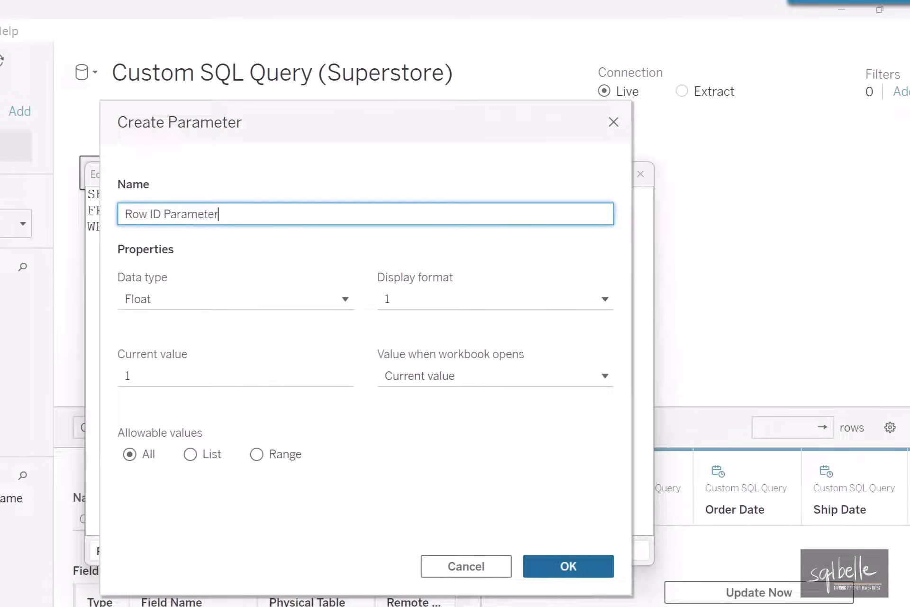
pyautogui.click(161, 303)
pyautogui.click(167, 345)
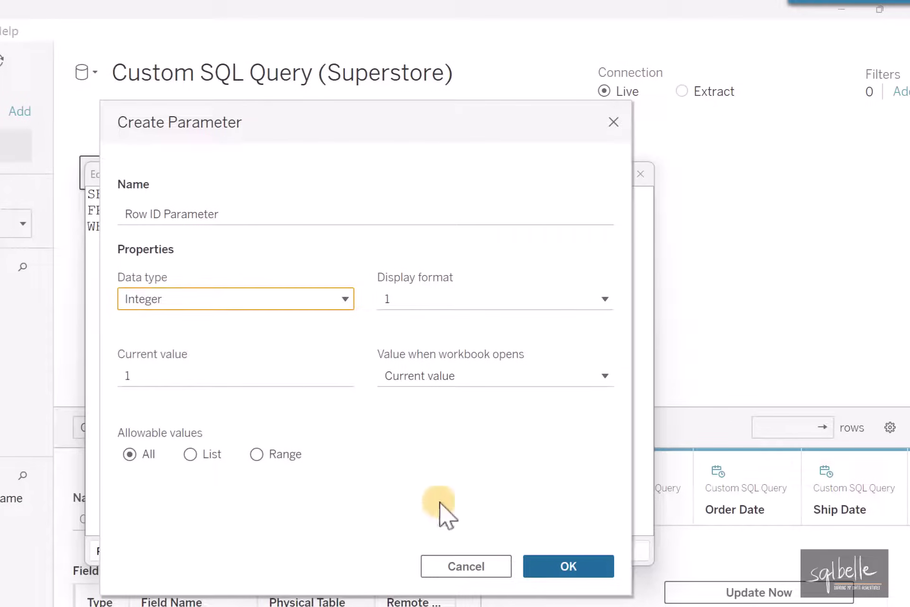
pyautogui.click(568, 566)
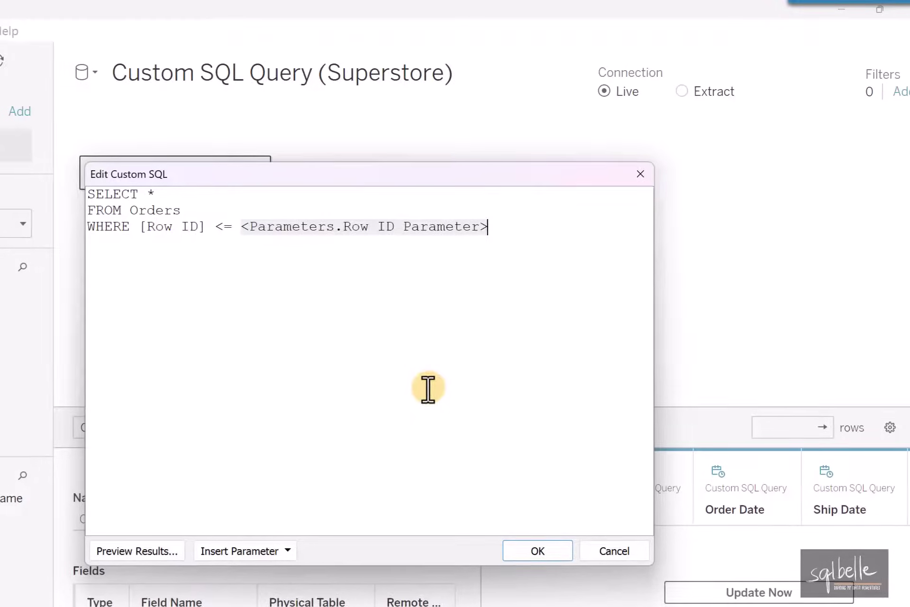
pyautogui.click(538, 551)
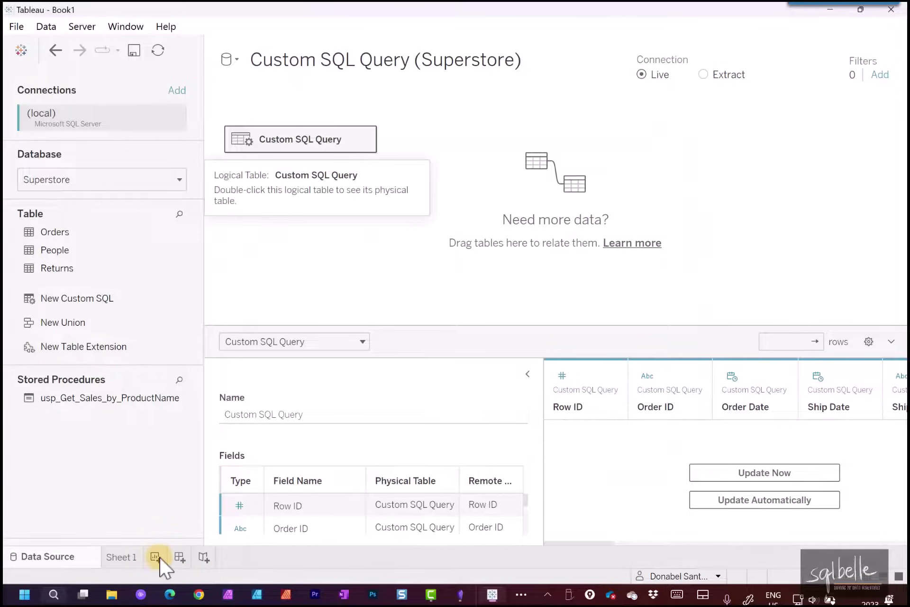
# Step: On a new worksheet, show the Row ID Parameter control and place Row ID on Rows
pyautogui.click(155, 557)
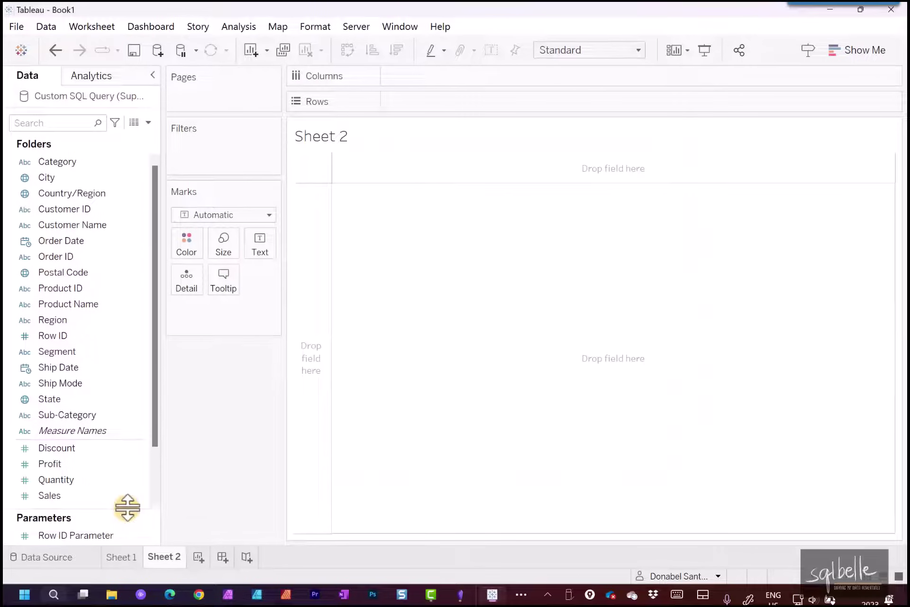
pyautogui.moveTo(127, 508); pyautogui.dragTo(130, 269)
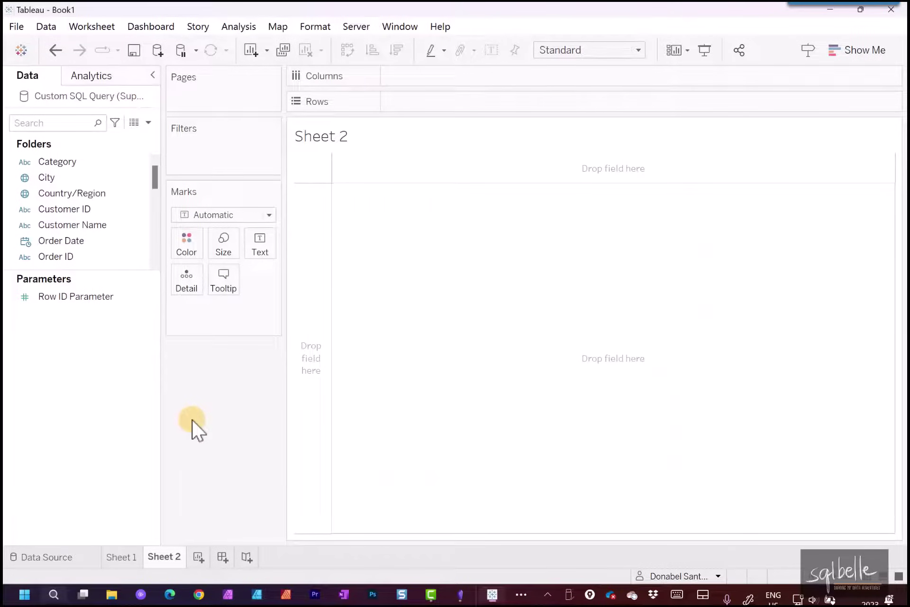
pyautogui.click(90, 298)
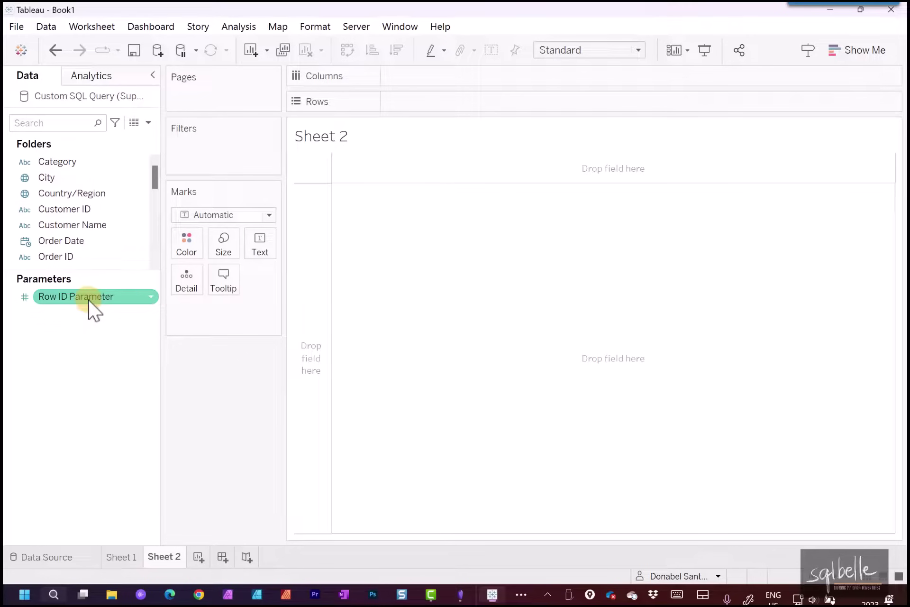
pyautogui.rightClick(89, 300)
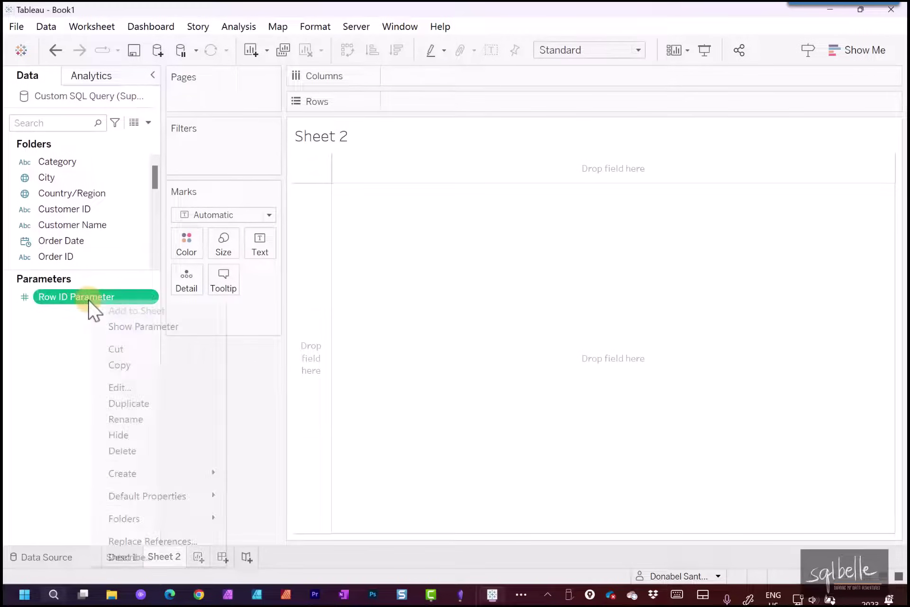
pyautogui.click(137, 326)
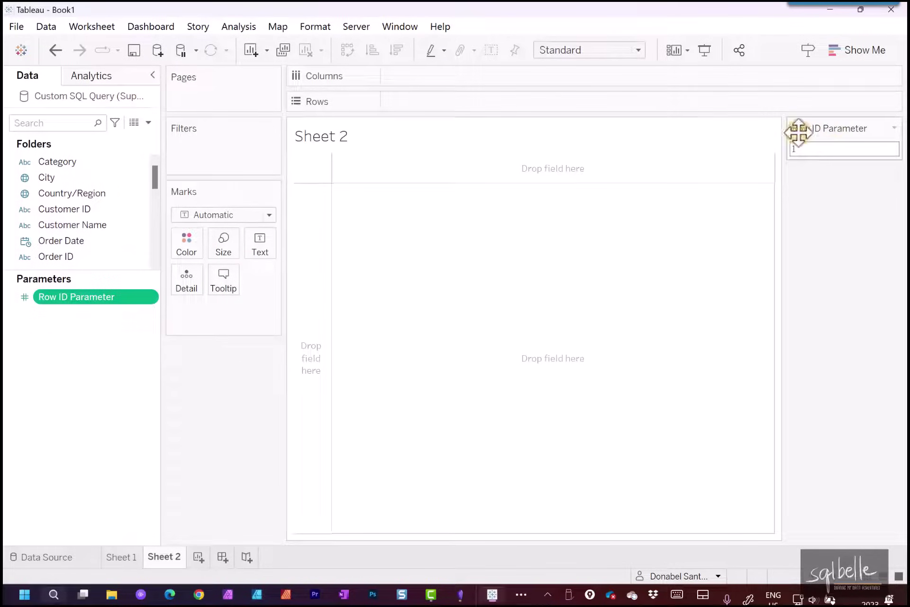
pyautogui.moveTo(132, 270); pyautogui.dragTo(129, 353)
pyautogui.moveTo(52, 335); pyautogui.dragTo(435, 104)
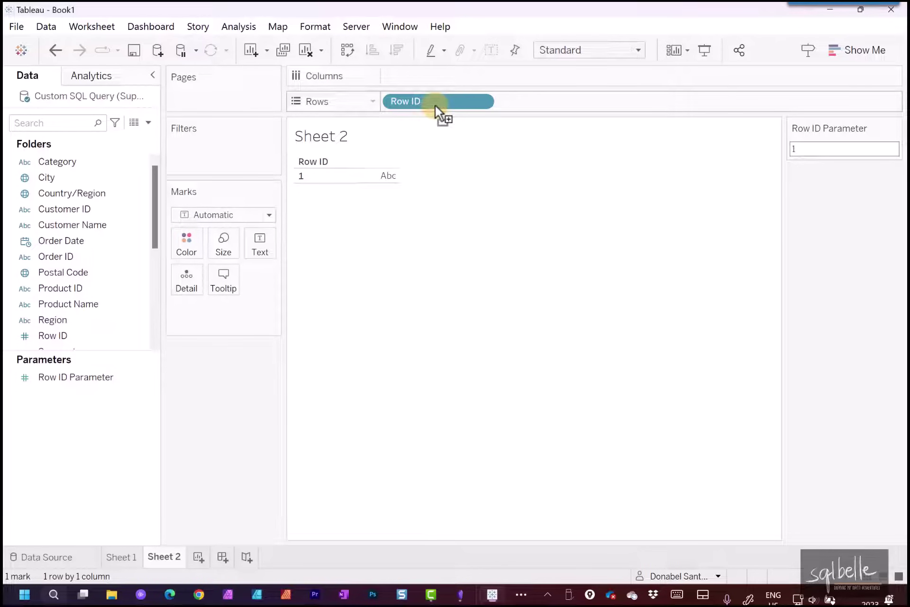
# Step: Test the Row ID Parameter on Sheet 2 by setting it to 10 and then to 20
pyautogui.click(833, 151)
pyautogui.write('10')
pyautogui.press('Return')
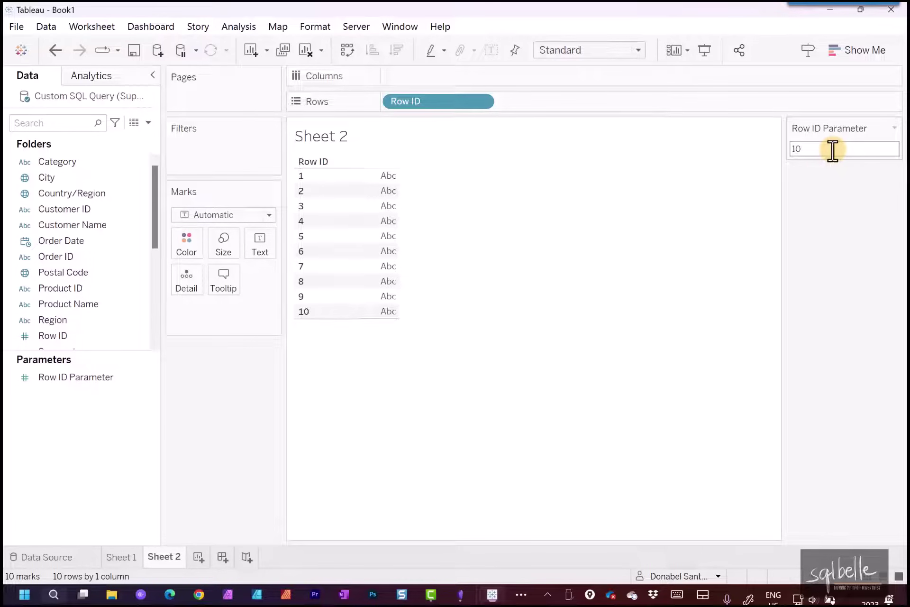
pyautogui.click(833, 150)
pyautogui.press('BackSpace')
pyautogui.press('BackSpace')
pyautogui.write('20')
pyautogui.press('Return')
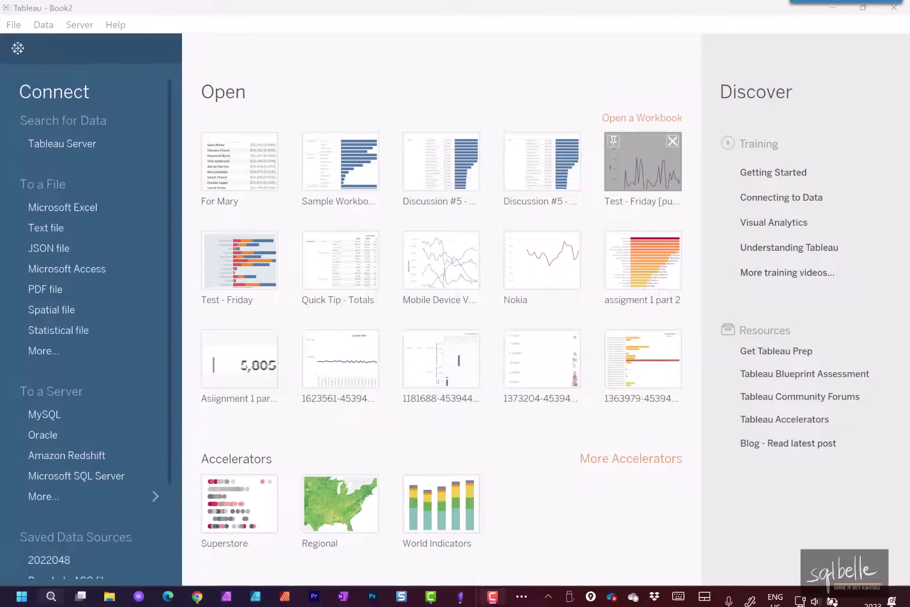
# Step: In a new workbook, connect to the (local) SQL Server's Superstore database and add the stored procedure usp_Get_Sales_by_ProductName to the data source
pyautogui.click(140, 474)
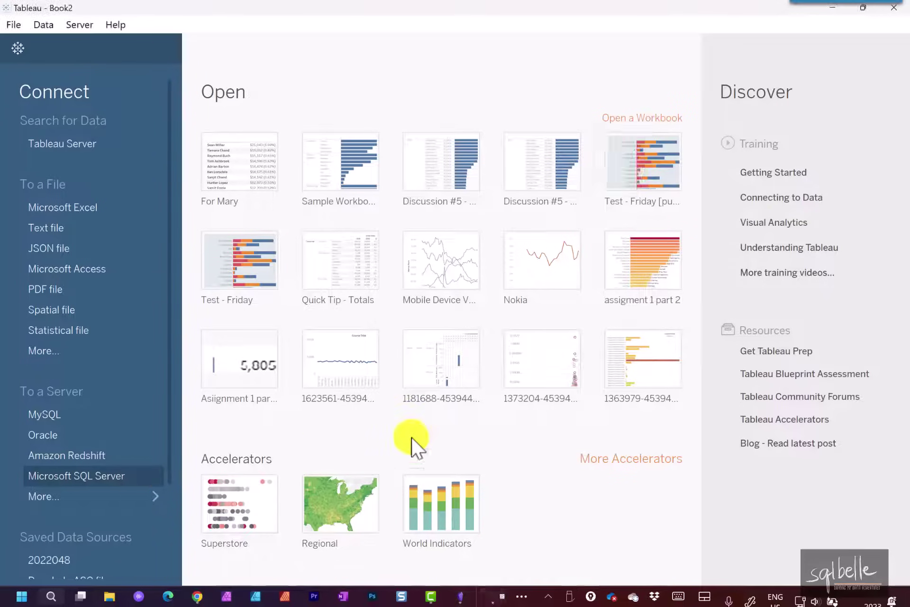
pyautogui.click(591, 417)
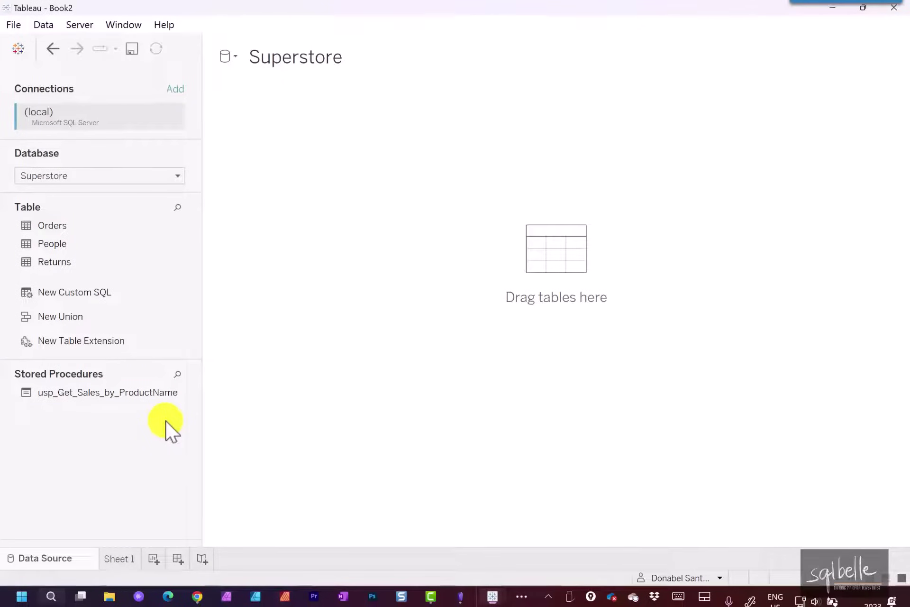
pyautogui.moveTo(95, 397); pyautogui.dragTo(394, 183)
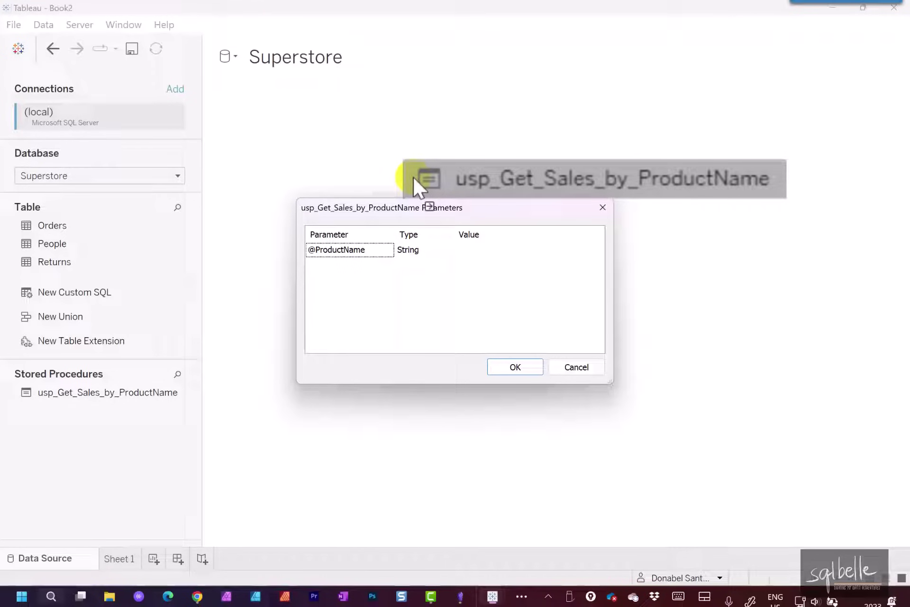
pyautogui.moveTo(413, 175); pyautogui.dragTo(550, 281)
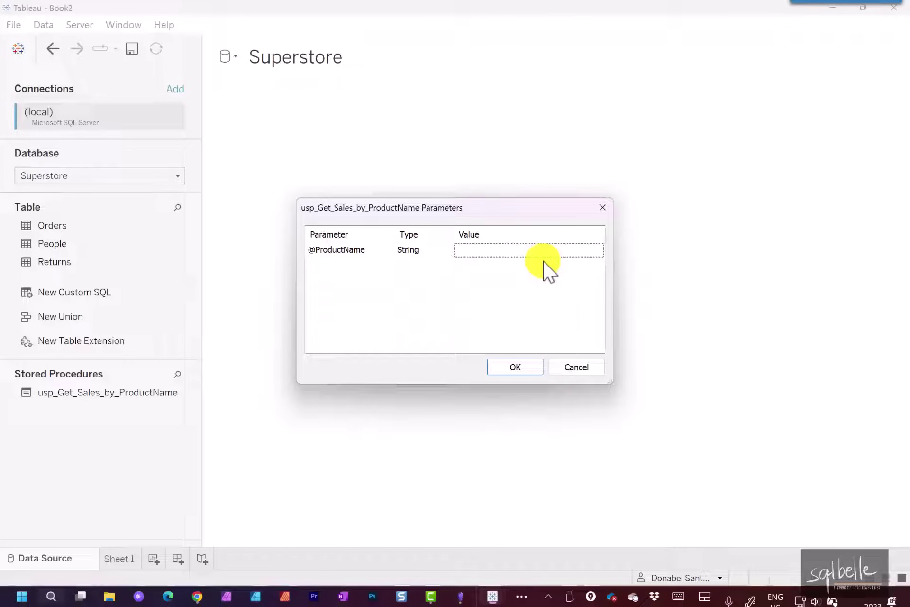
pyautogui.click(596, 250)
pyautogui.click(597, 249)
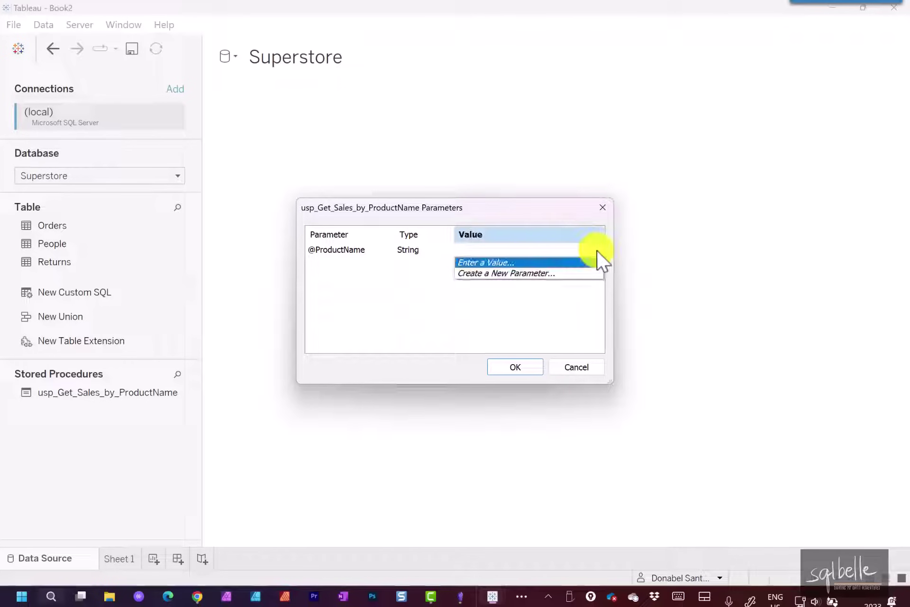
pyautogui.click(538, 274)
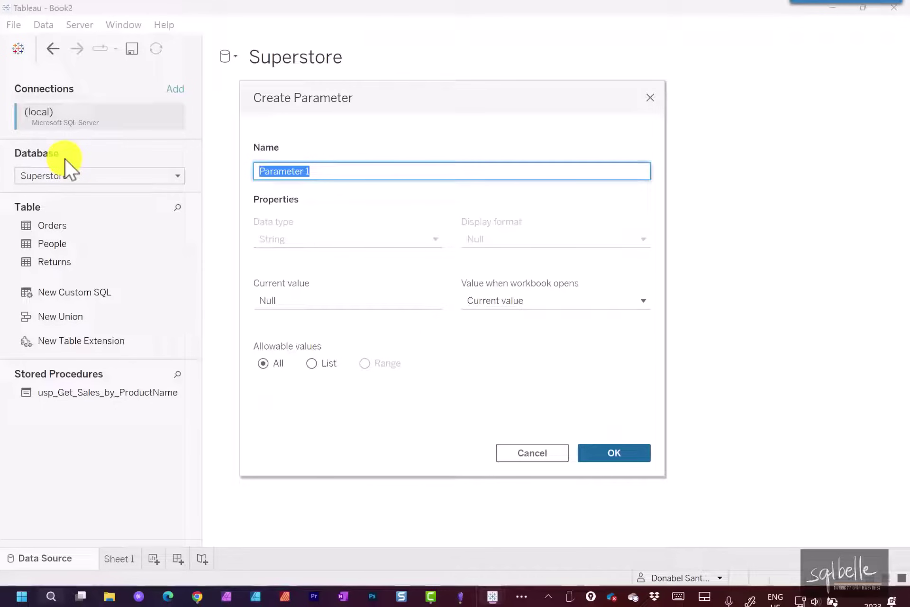
pyautogui.write('Product Name Parameter')
pyautogui.click(280, 302)
pyautogui.hotkey('ctrl', 'a')
pyautogui.write('Clock')
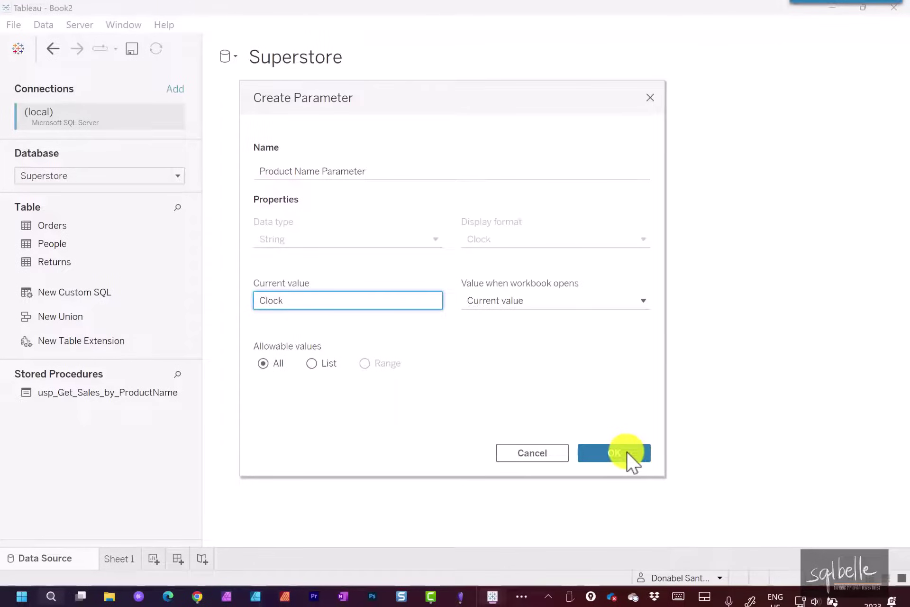
pyautogui.click(627, 452)
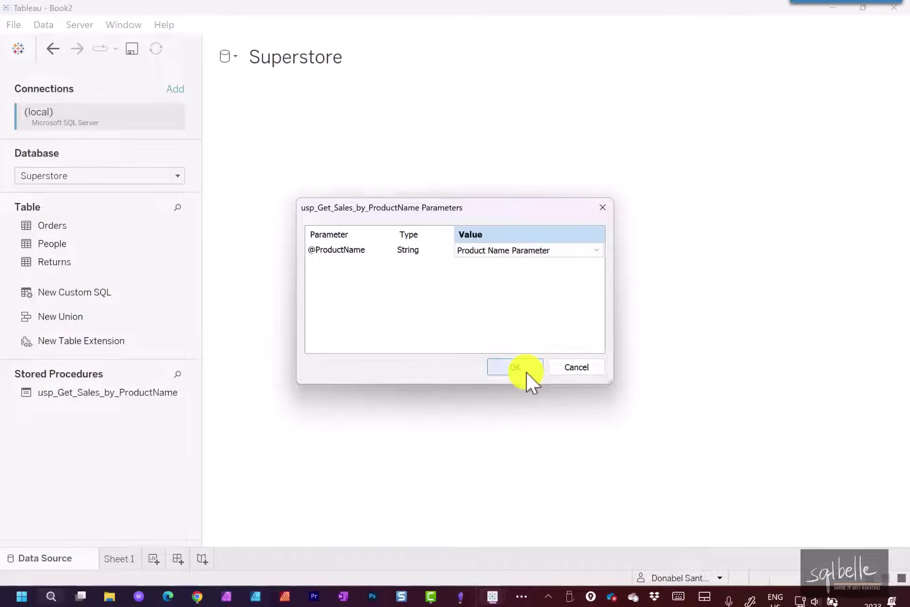
pyautogui.click(525, 371)
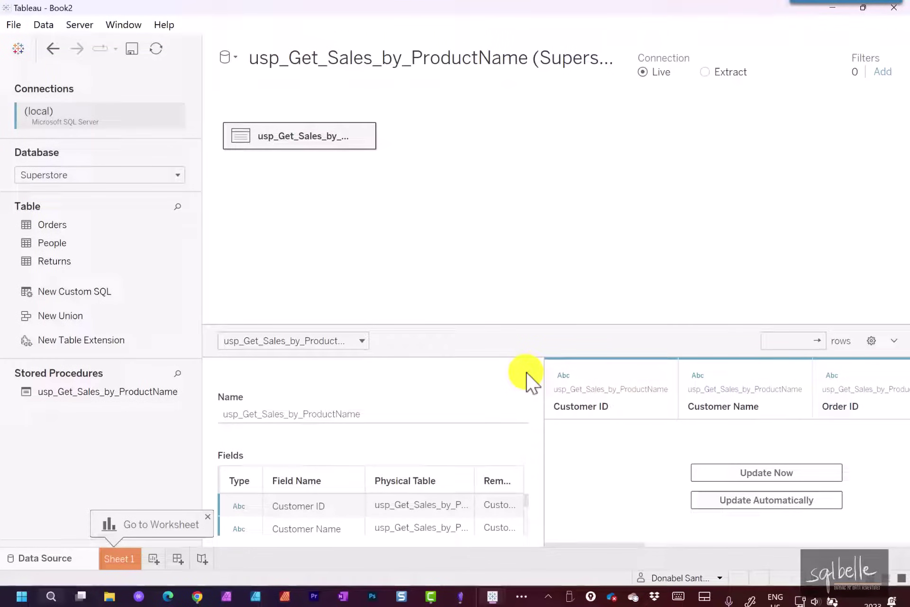
# Step: On Sheet 1, make Row ID a dimension, place Row ID and Product Name on Rows, and widen the Product Name column
pyautogui.click(117, 564)
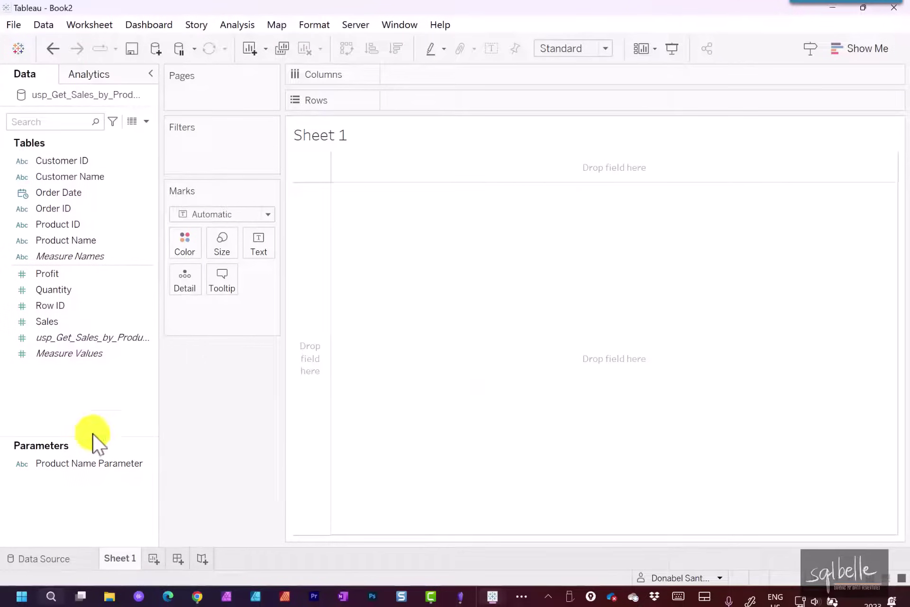
pyautogui.click(71, 307)
pyautogui.moveTo(72, 313); pyautogui.dragTo(431, 100)
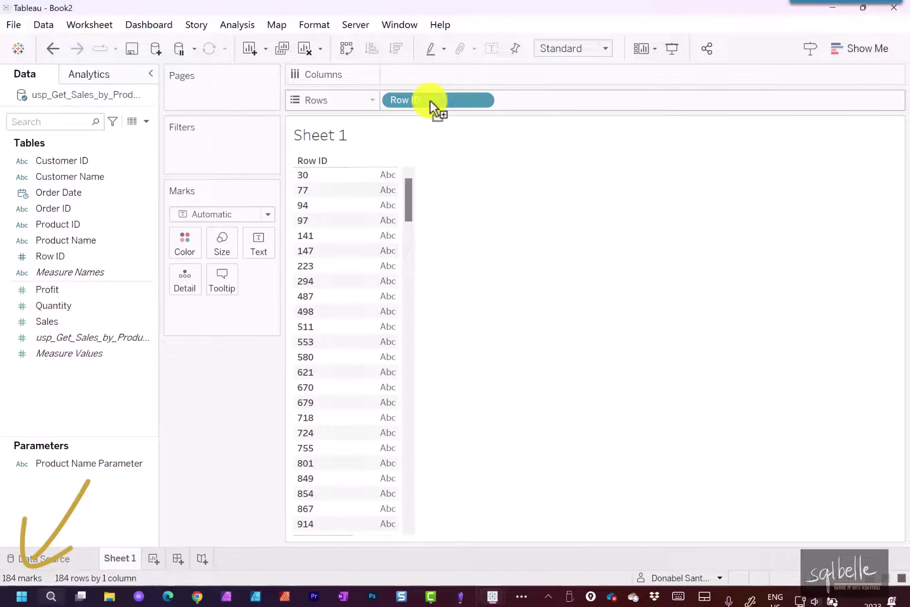
pyautogui.moveTo(61, 240); pyautogui.dragTo(556, 101)
pyautogui.moveTo(496, 194); pyautogui.dragTo(638, 190)
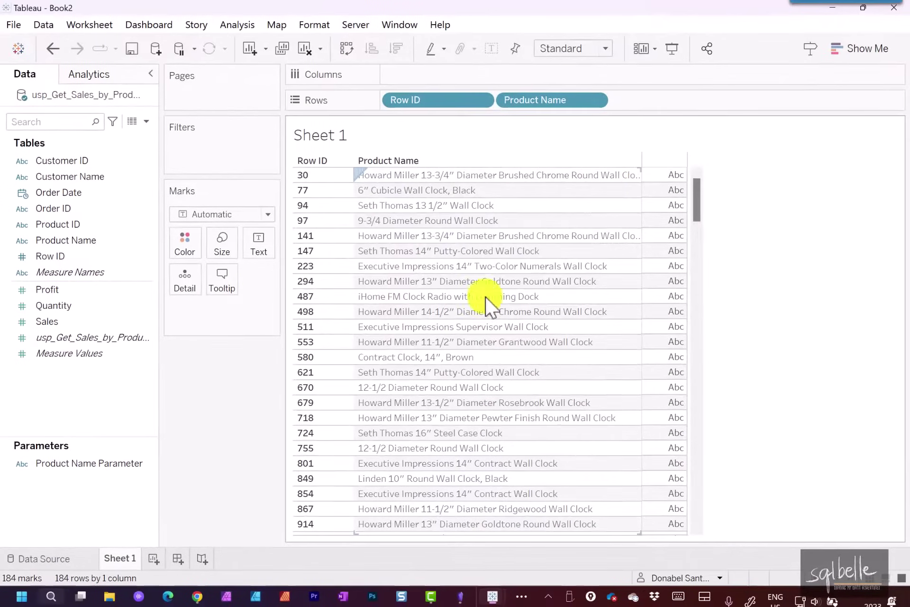
# Step: Show the Product Name Parameter control on the sheet and set its value to "Refrigerat"
pyautogui.rightClick(128, 469)
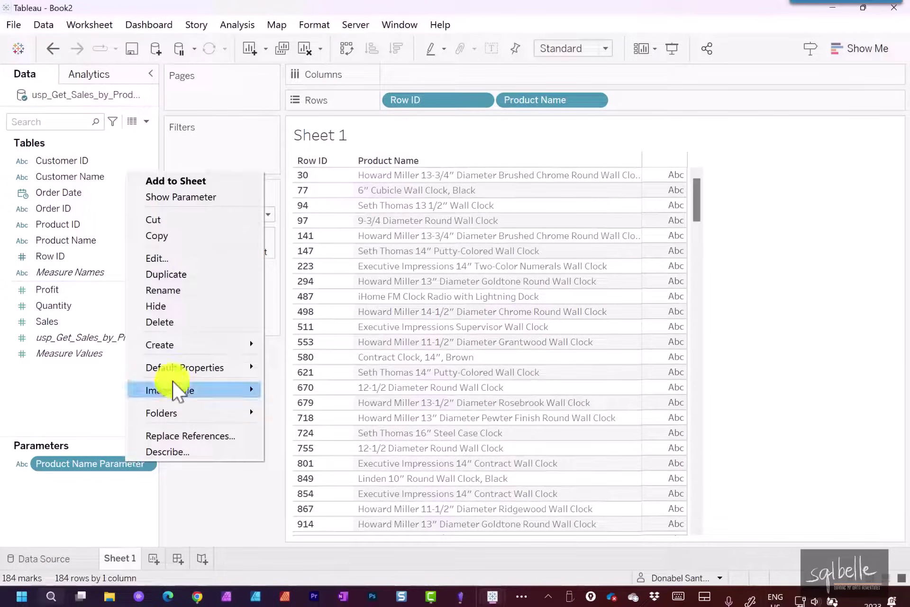
pyautogui.click(203, 198)
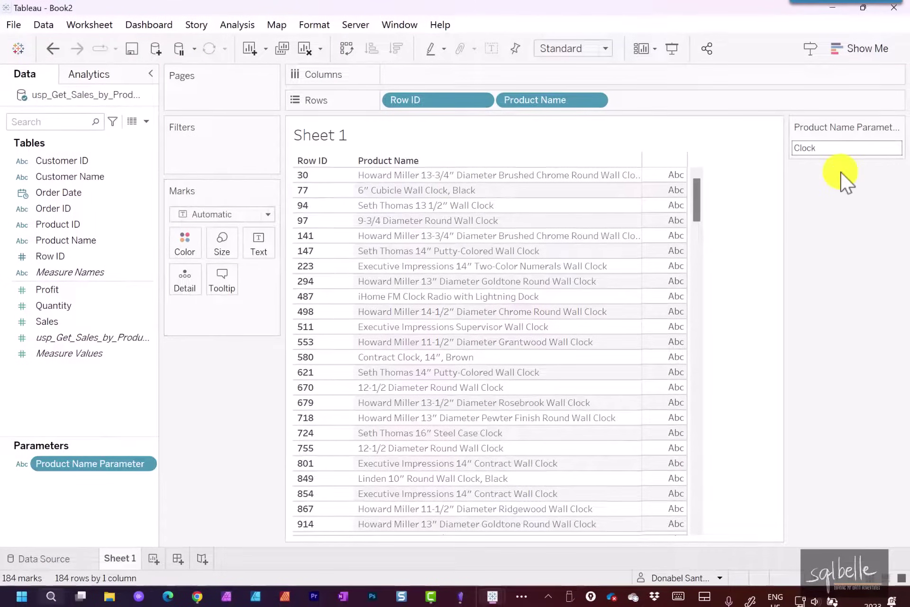
pyautogui.click(838, 151)
pyautogui.write('Refrige')
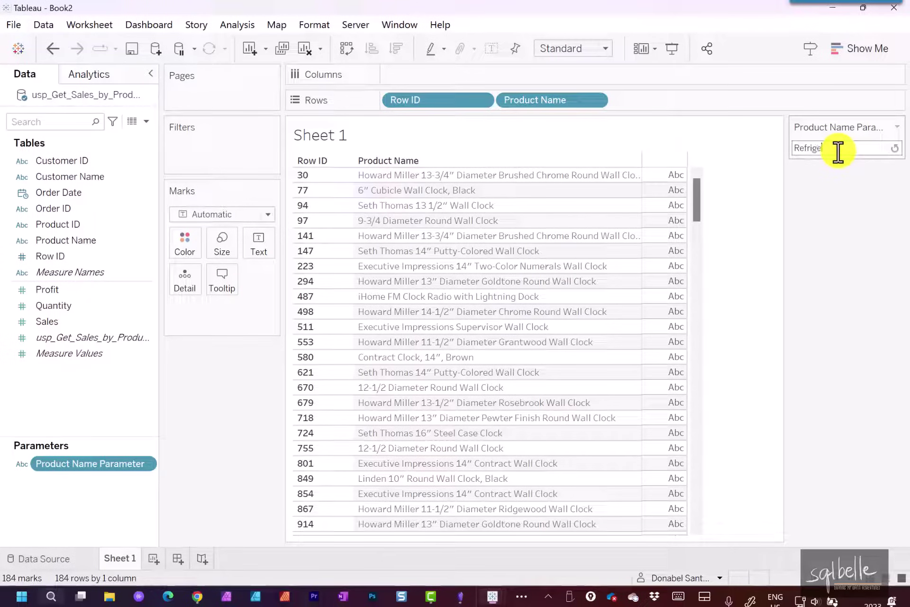
pyautogui.write('rat')
pyautogui.press('Return')
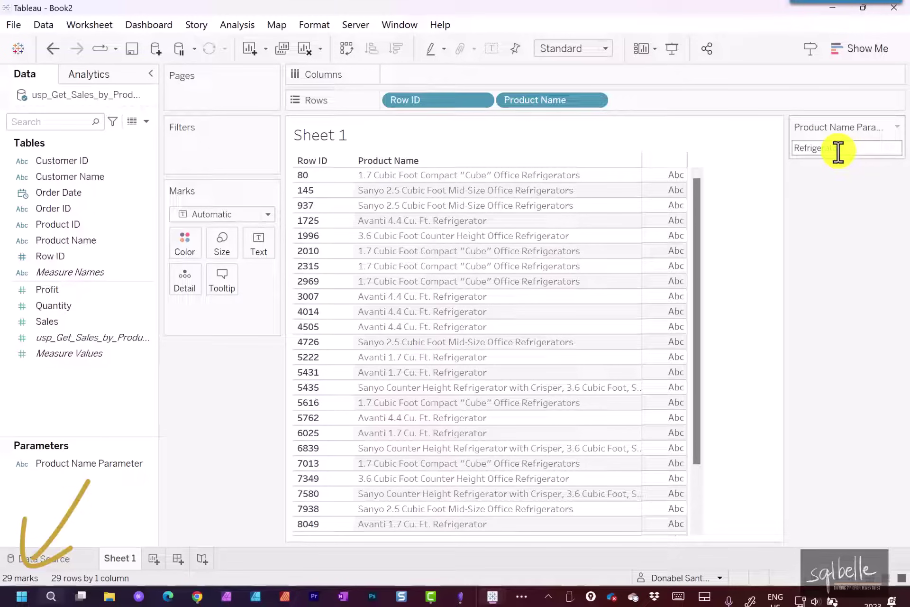
# Step: Set the Product Name Parameter to "Apple"
pyautogui.doubleClick(839, 152)
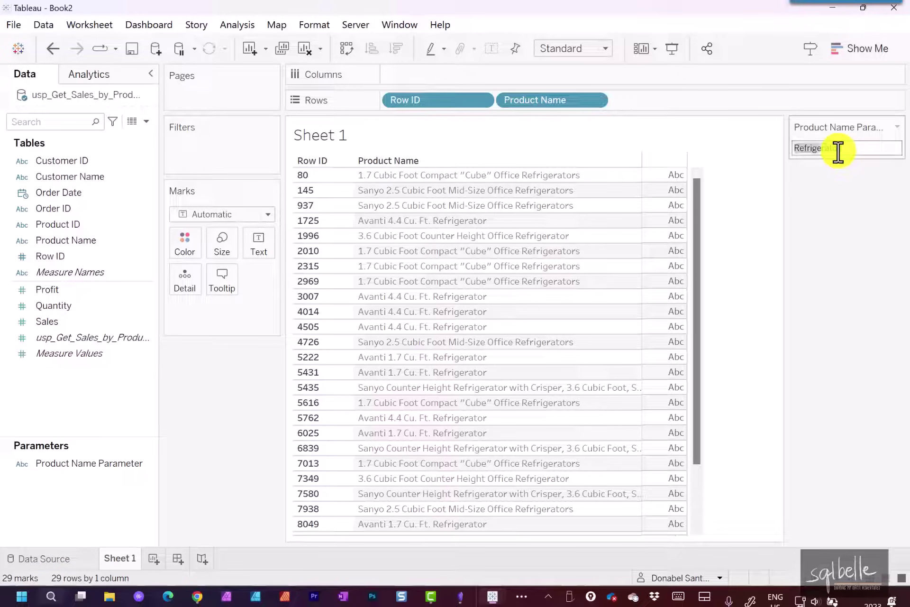
pyautogui.write('Apple')
pyautogui.press('Return')
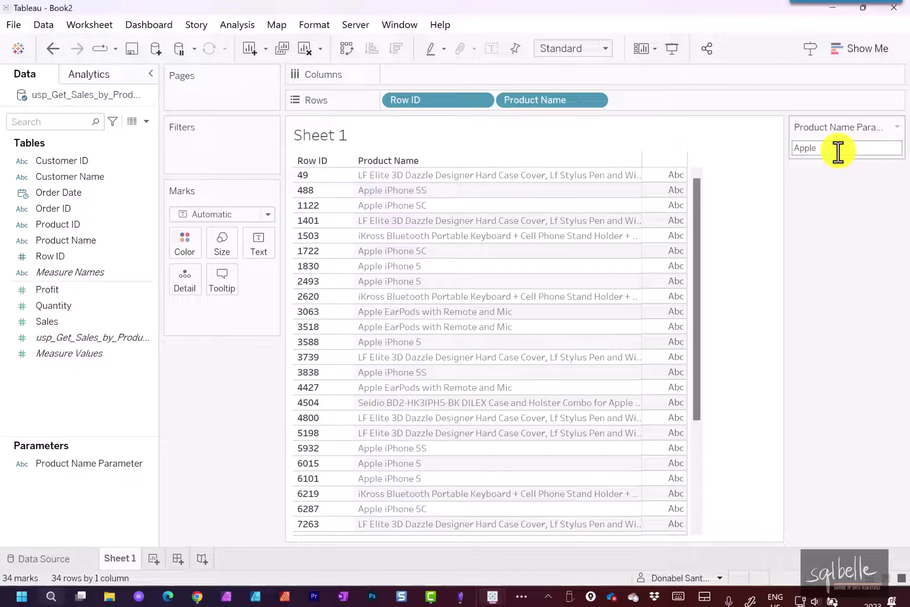
# Step: Create an extract of the usp_Get_Sales_by_ProductName data source with logical tables and all rows
pyautogui.rightClick(113, 101)
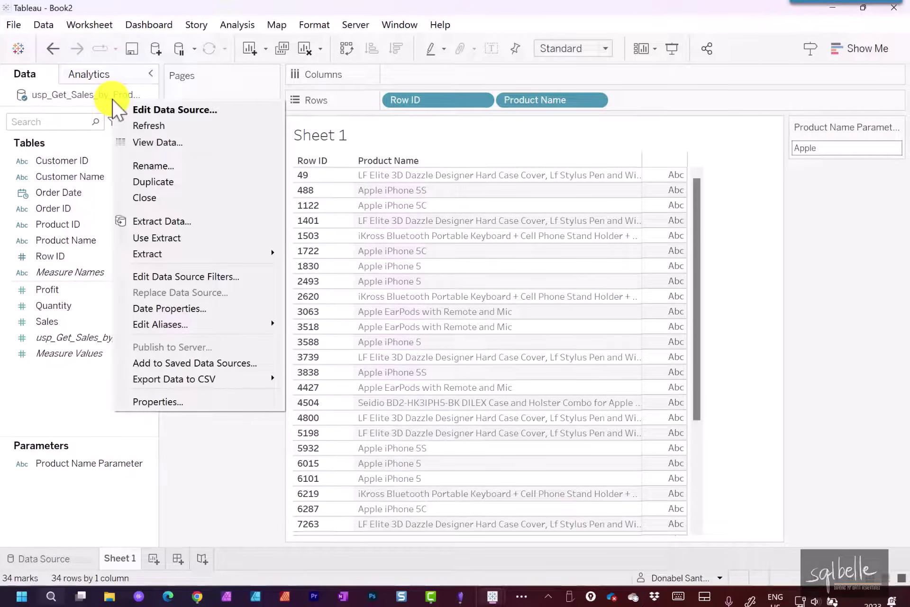
pyautogui.click(152, 220)
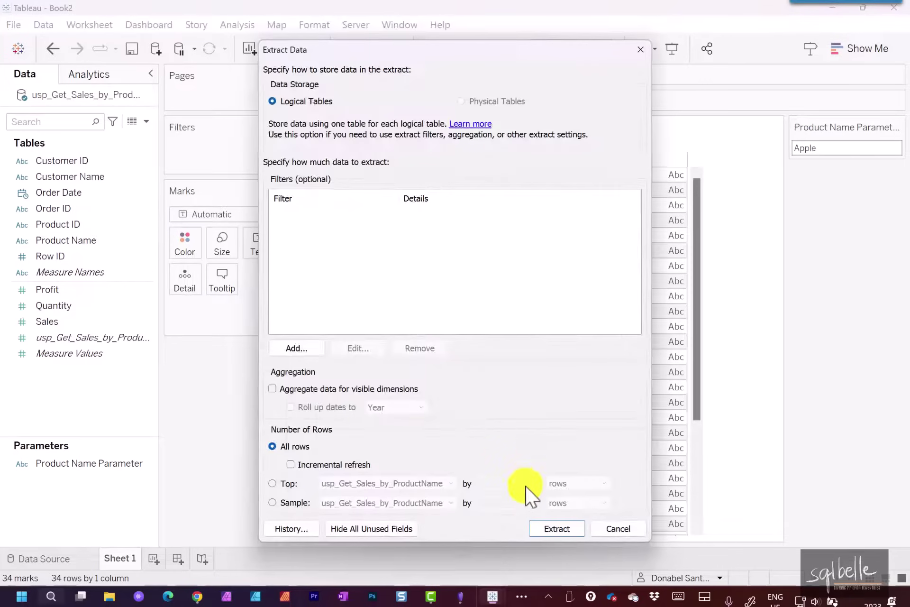
pyautogui.click(546, 530)
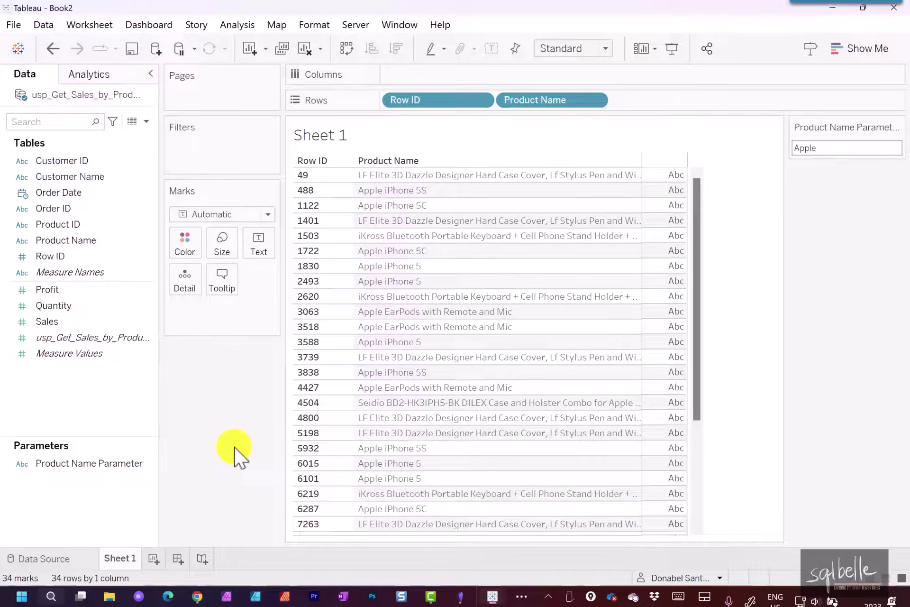
# Step: Set the Product Name Parameter on Sheet 1 to "Refrigerator"
pyautogui.click(851, 147)
pyautogui.write('Refri')
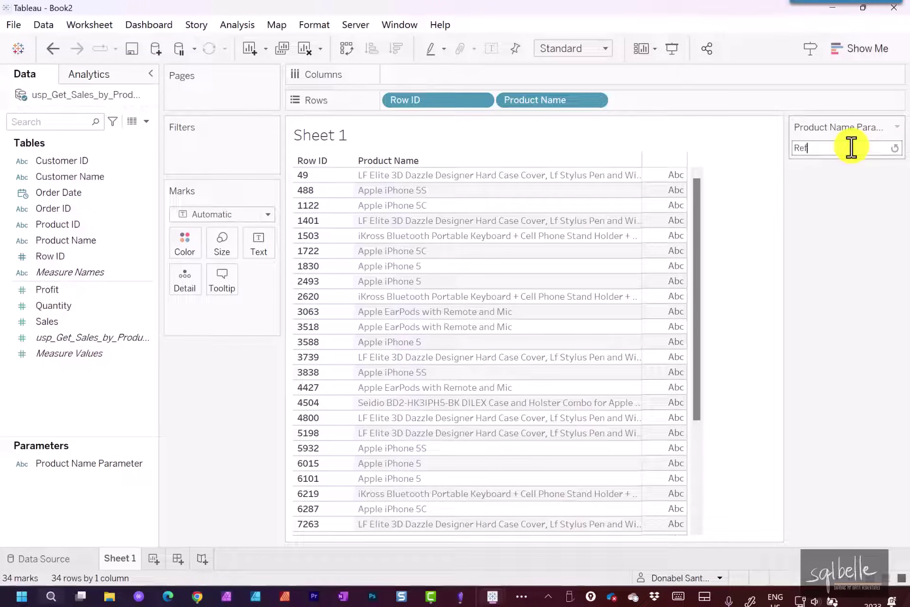
pyautogui.write('gerator')
pyautogui.press('Return')
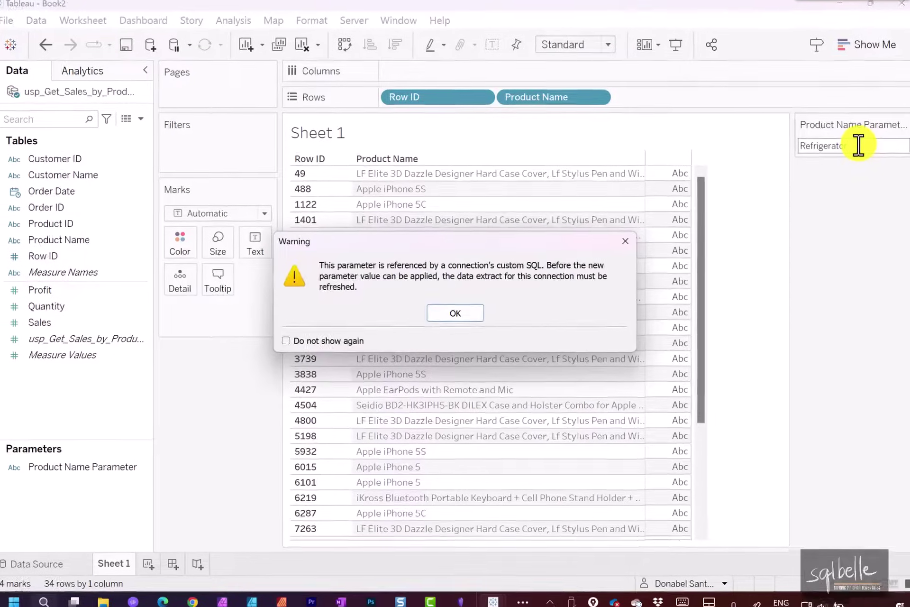
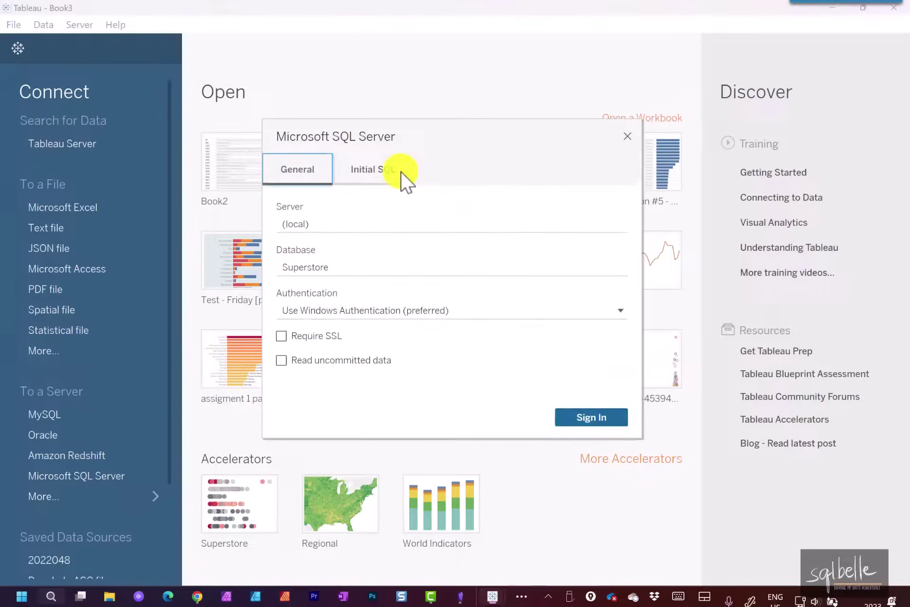
# Step: Open the Initial SQL settings of the Superstore connection and examine the supported parameters in the Run Initial SQL help article
pyautogui.click(401, 171)
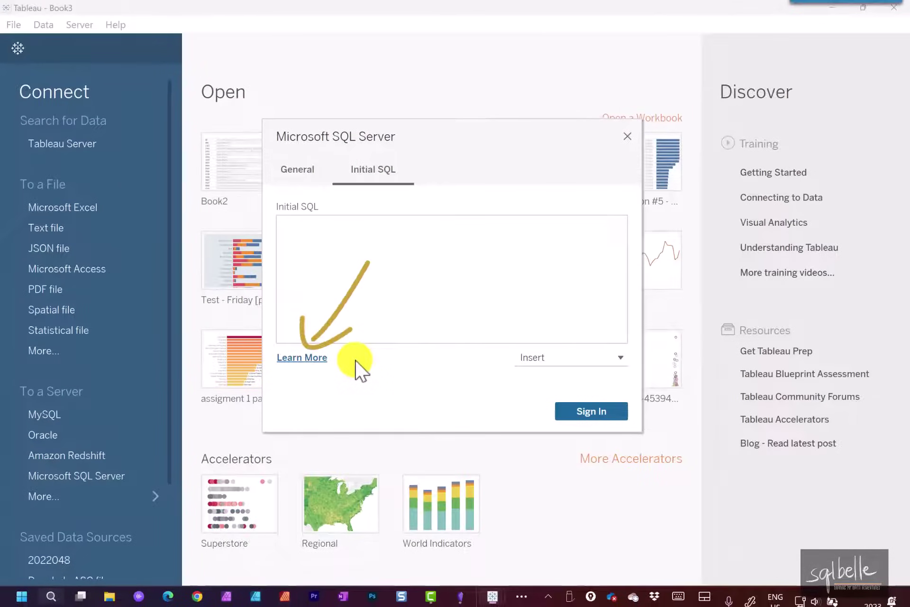
pyautogui.click(311, 358)
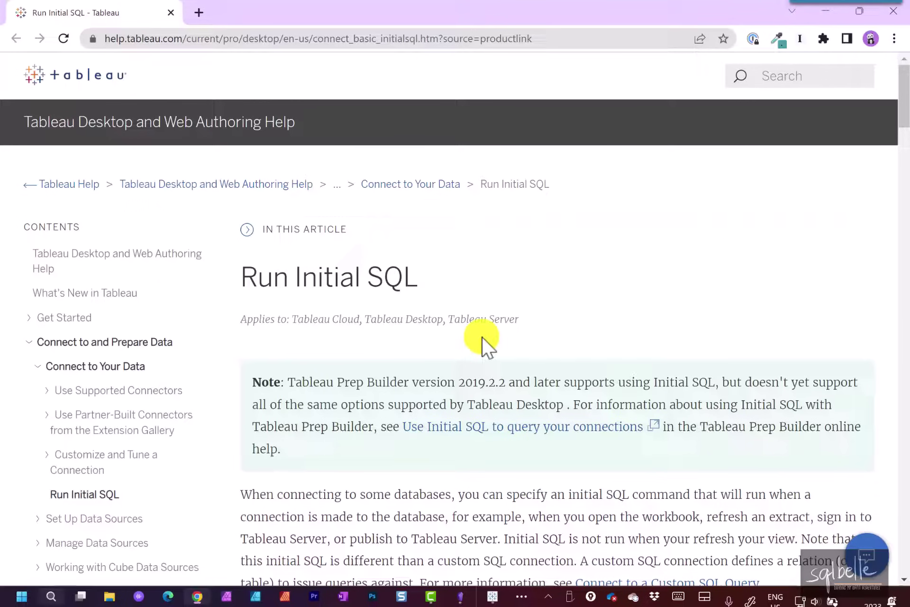
pyautogui.scroll(-10, 482, 338)
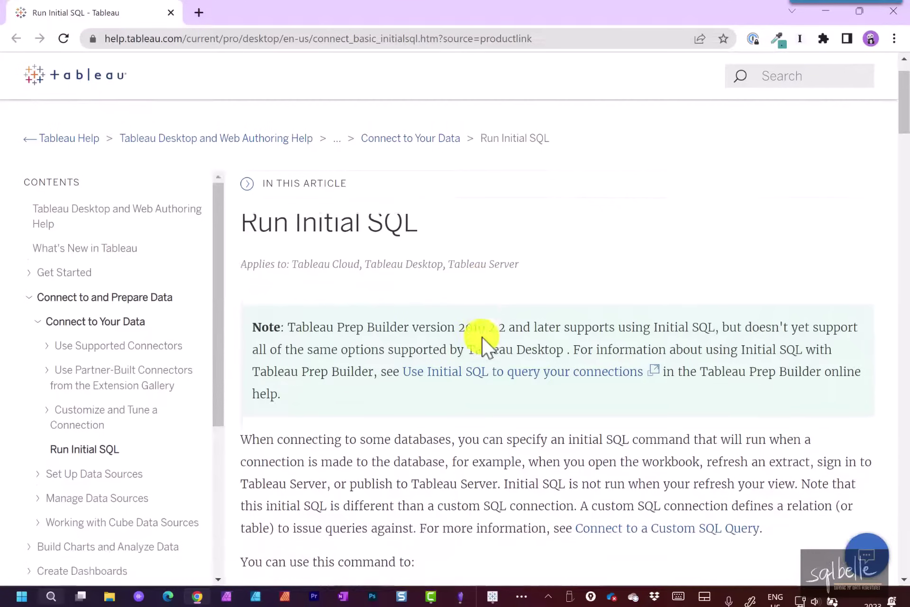
pyautogui.scroll(-15, 482, 338)
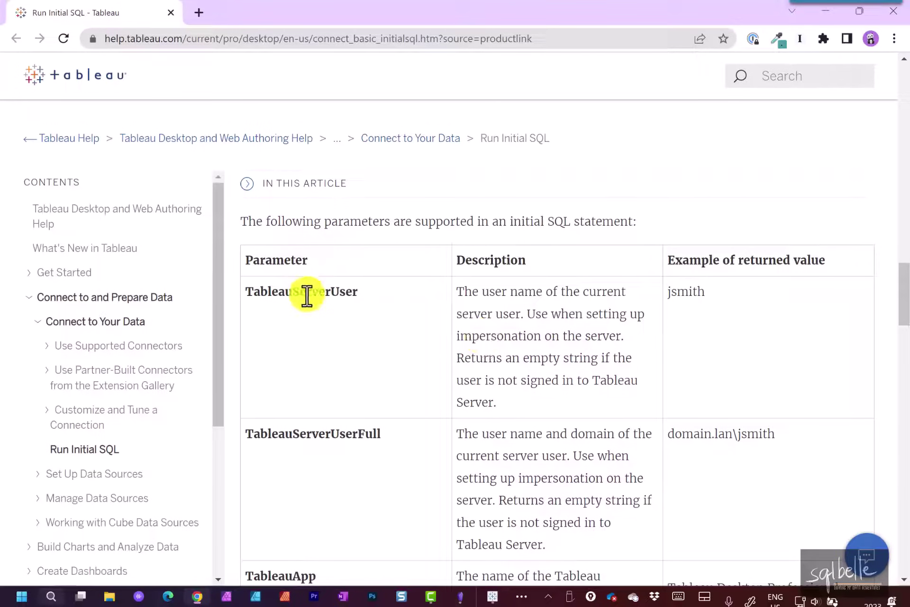
pyautogui.scroll(-1, 380, 356)
pyautogui.scroll(-3, 382, 353)
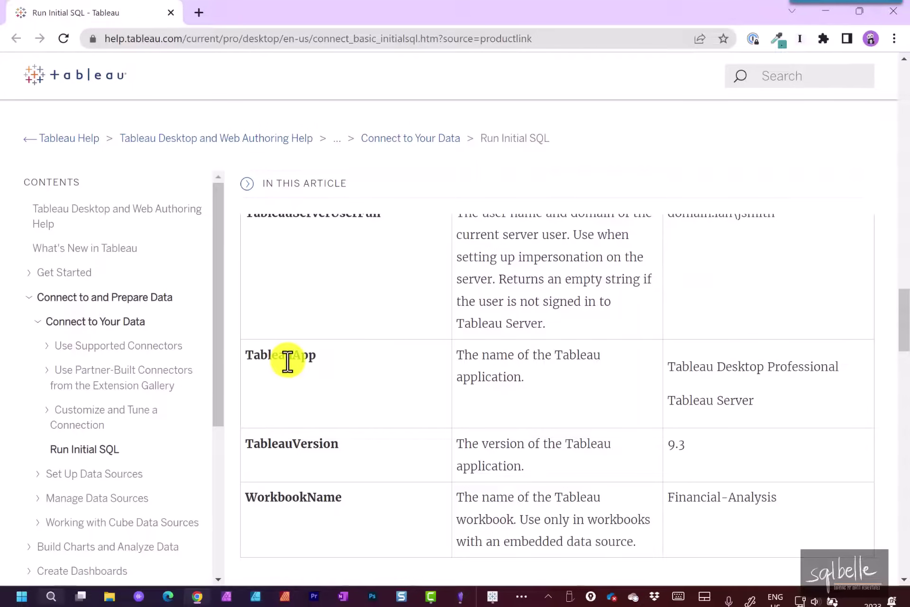
pyautogui.scroll(-1, 288, 361)
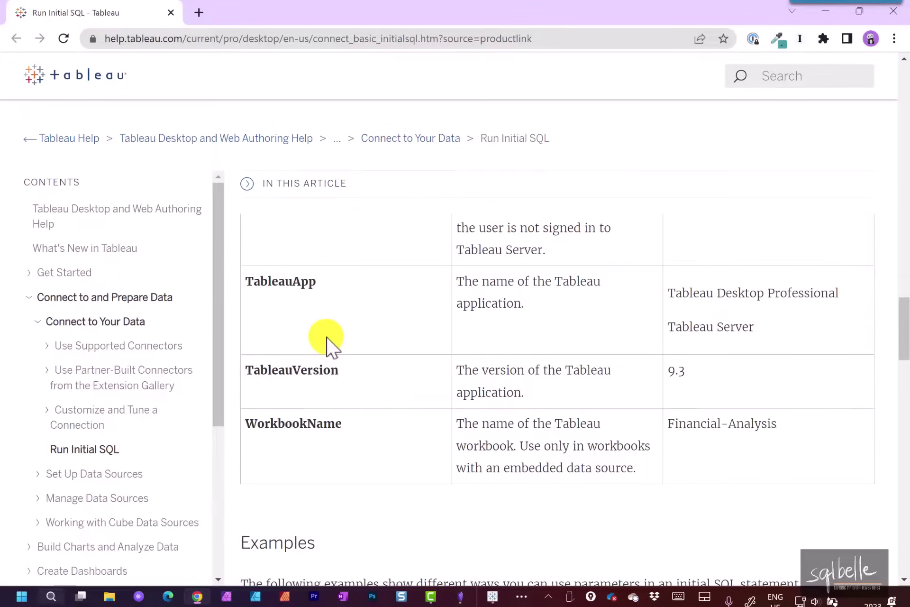
pyautogui.scroll(-5, 326, 341)
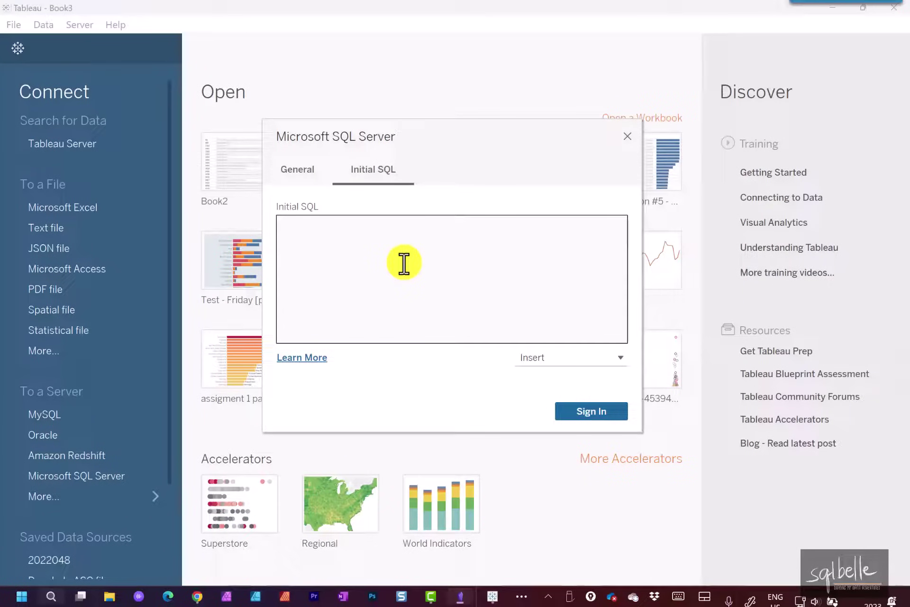
# Step: Paste initial SQL that creates #Current_Session and fills it with TableauServerUserFull, TableauVersion, TableauApp and WorkbookName, and sign in to the server
pyautogui.click(404, 262)
pyautogui.hotkey('ctrl', 'v')
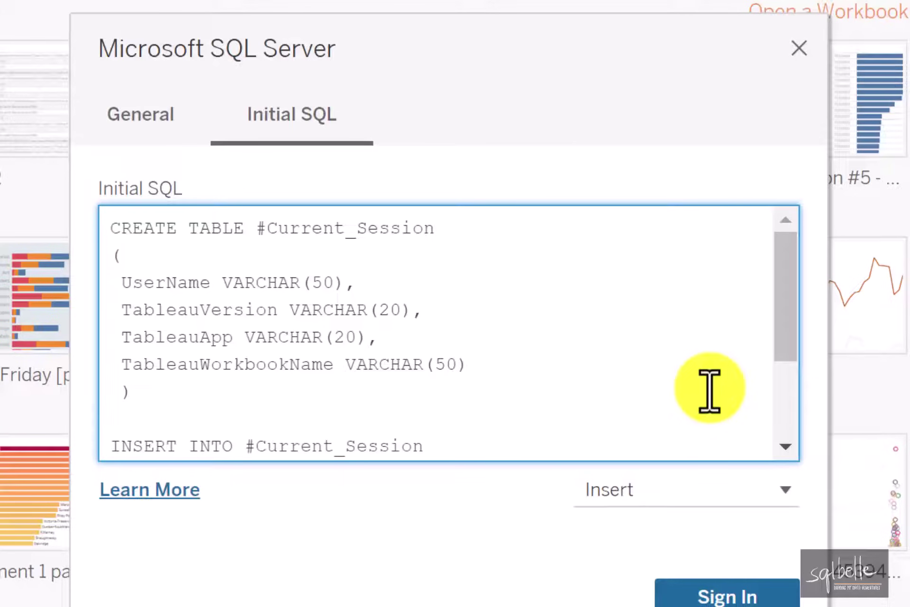
pyautogui.click(712, 502)
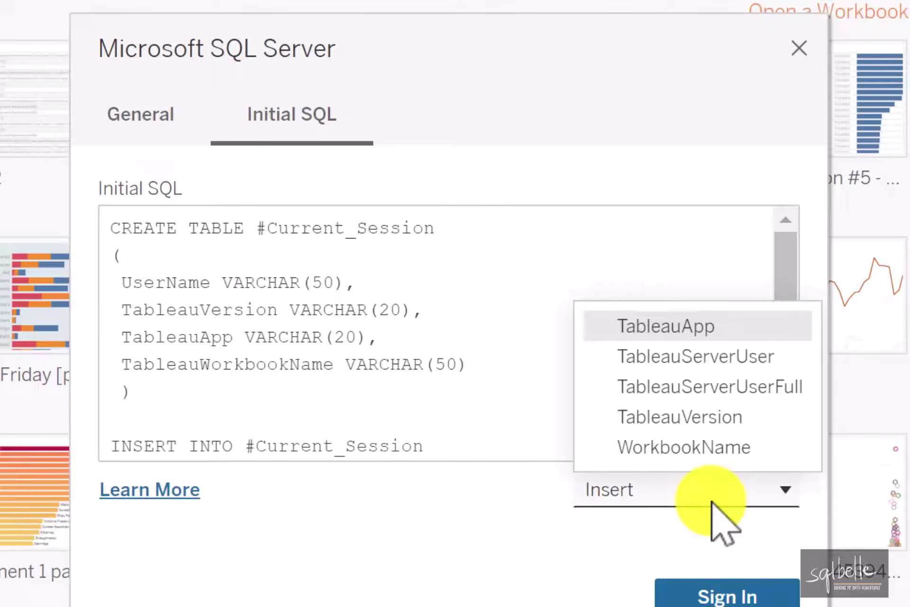
pyautogui.click(674, 448)
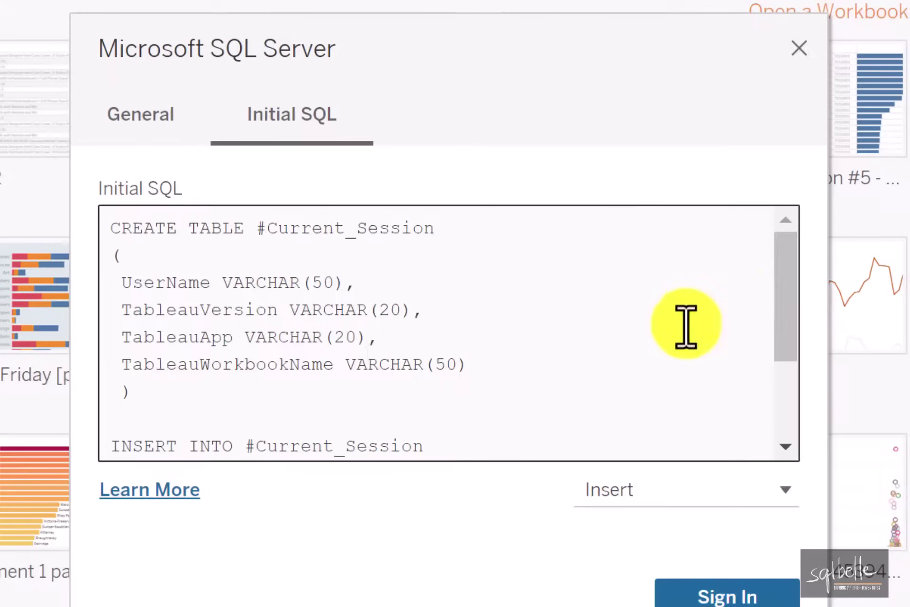
pyautogui.moveTo(783, 271); pyautogui.dragTo(788, 400)
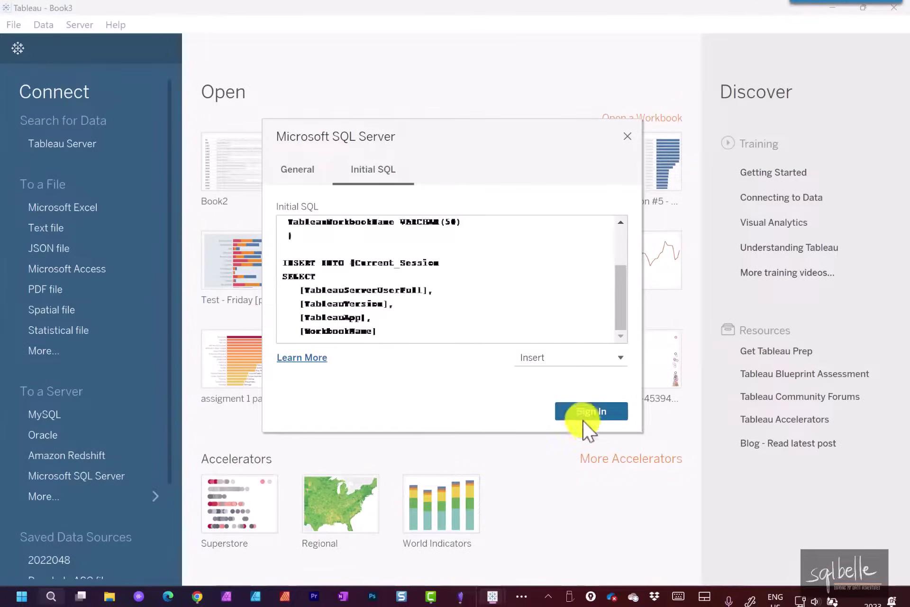
pyautogui.click(583, 418)
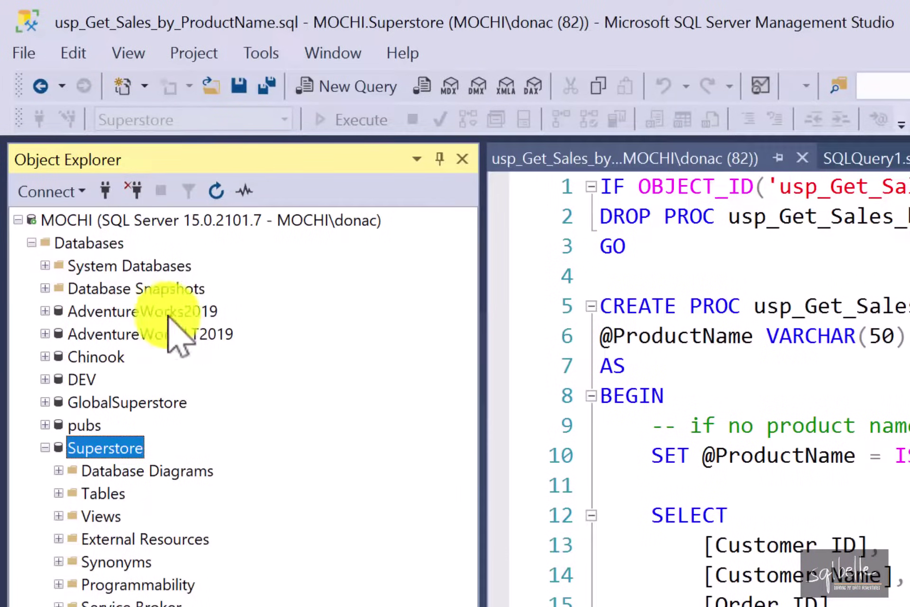
# Step: In SQL Server Management Studio, expand the Temporary Tables of the tempdb system database and inspect dbo.#Current_Session
pyautogui.click(45, 266)
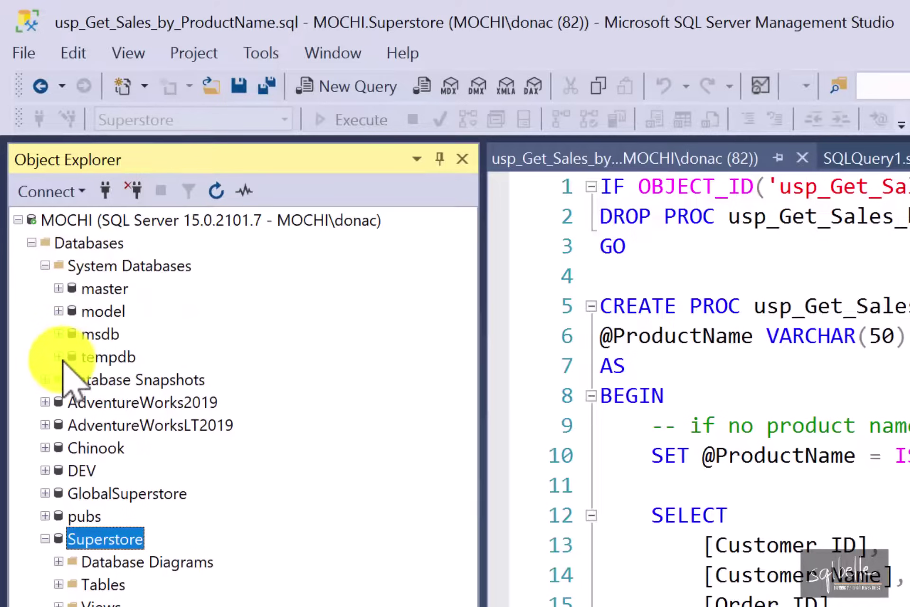
pyautogui.click(59, 357)
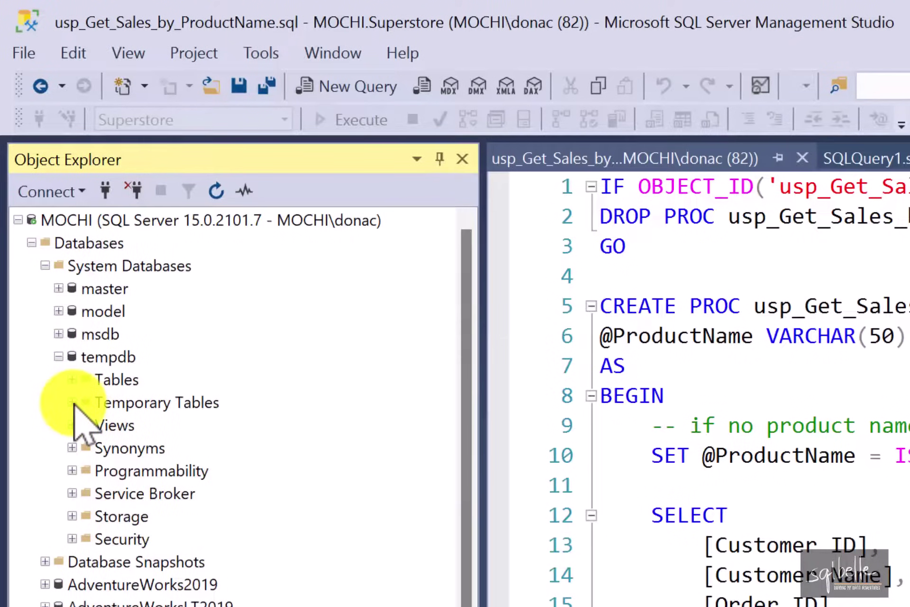
pyautogui.click(72, 403)
pyautogui.click(238, 424)
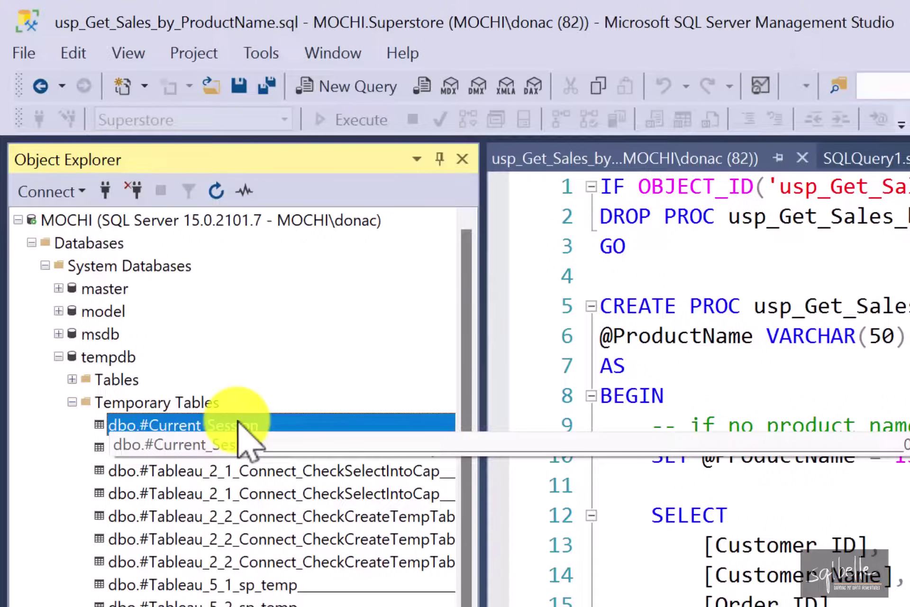
pyautogui.moveTo(238, 421); pyautogui.dragTo(322, 431)
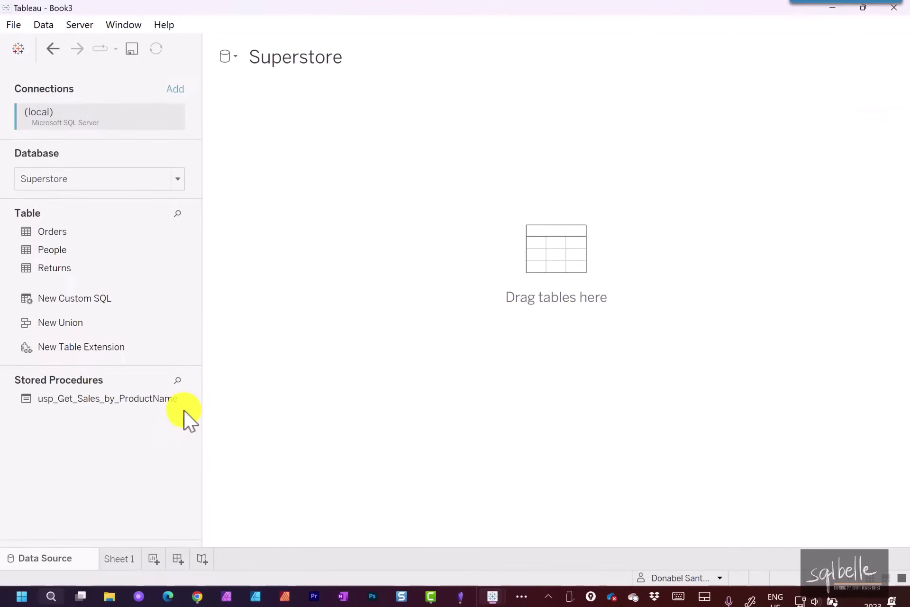
# Step: Switch to Tableau and add a custom SQL table with the query "SELECT TOP 10 * FROM Orders, #Current_Session"
pyautogui.moveTo(67, 301); pyautogui.dragTo(356, 138)
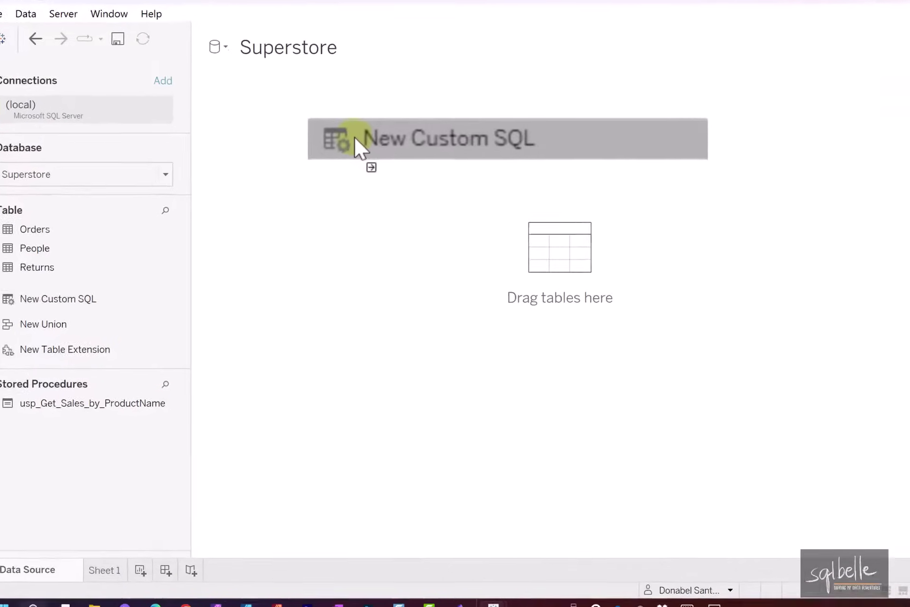
pyautogui.write('S')
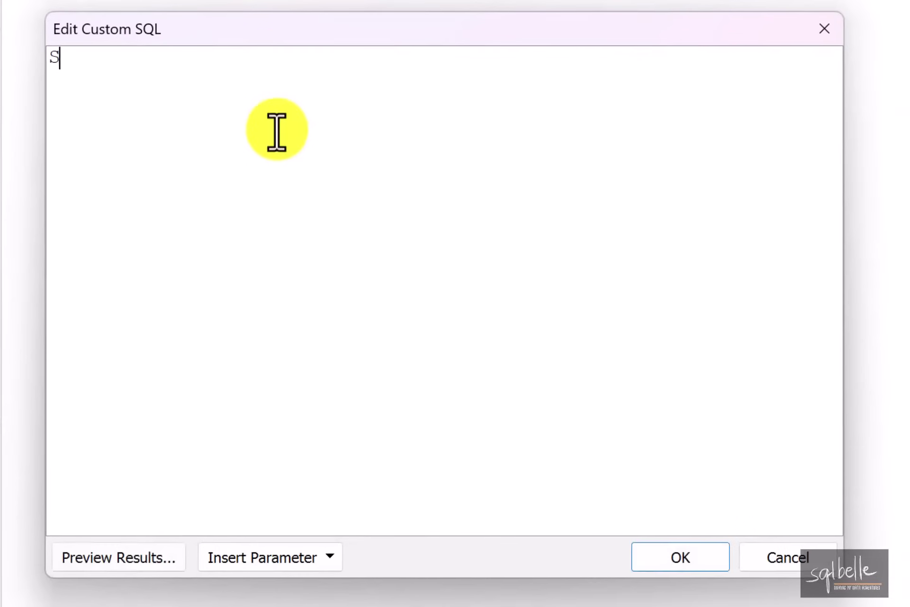
pyautogui.write('ELECT TOP 1')
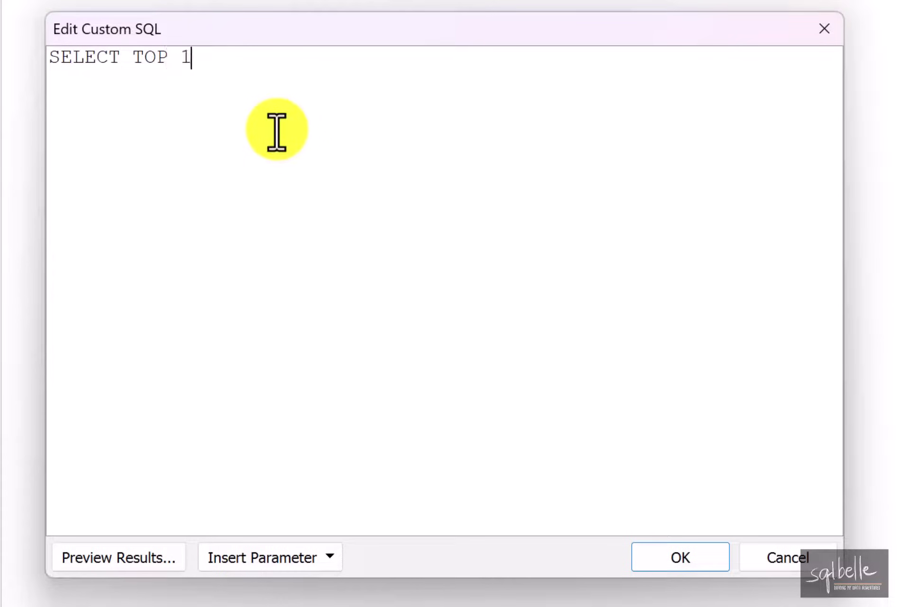
pyautogui.write('0 *')
pyautogui.press('Return')
pyautogui.write('FROM ')
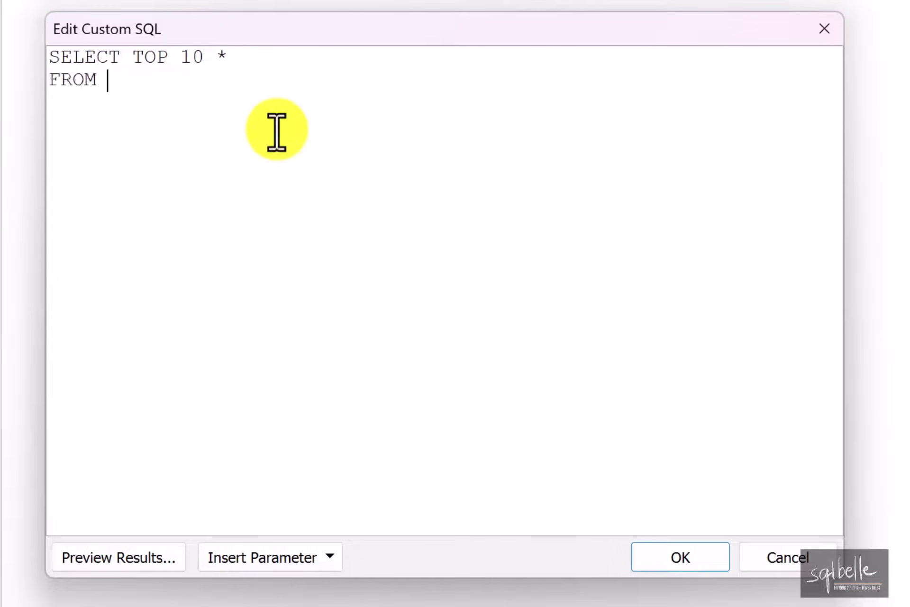
pyautogui.write('Orders')
pyautogui.write(', #Current_')
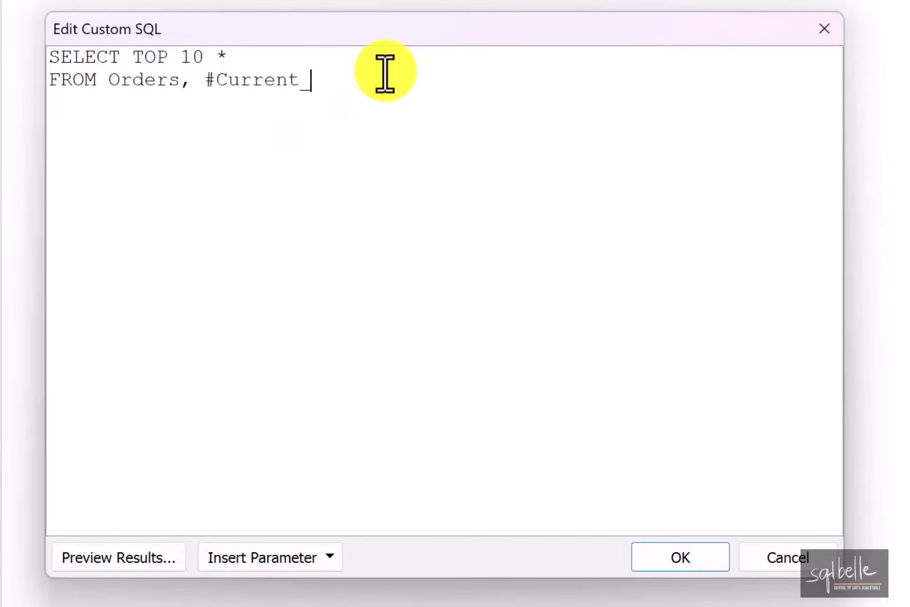
pyautogui.write('Session')
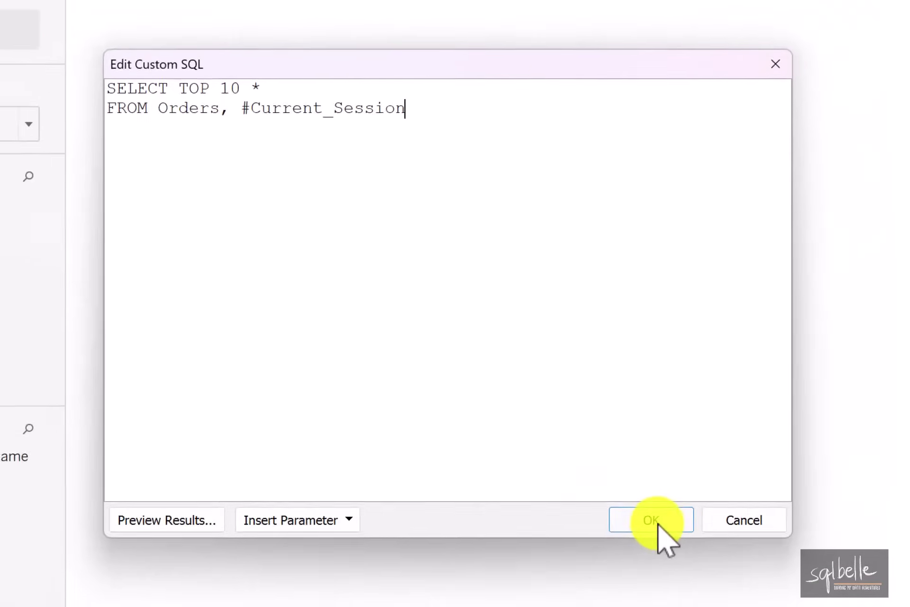
pyautogui.click(680, 557)
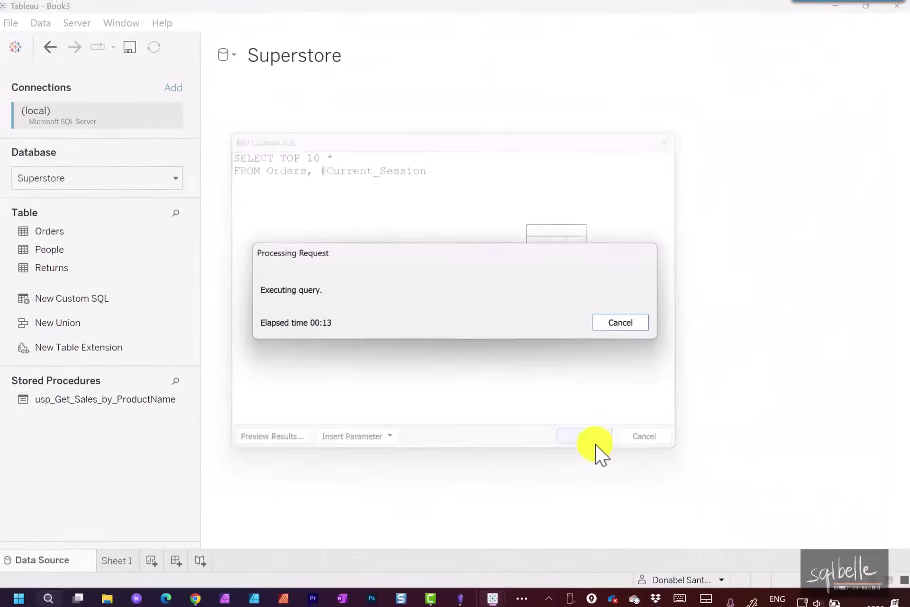
# Step: On Sheet 1, place Order ID, TableauApp, TableauVersion and TableauWorkbookName on Rows
pyautogui.click(121, 559)
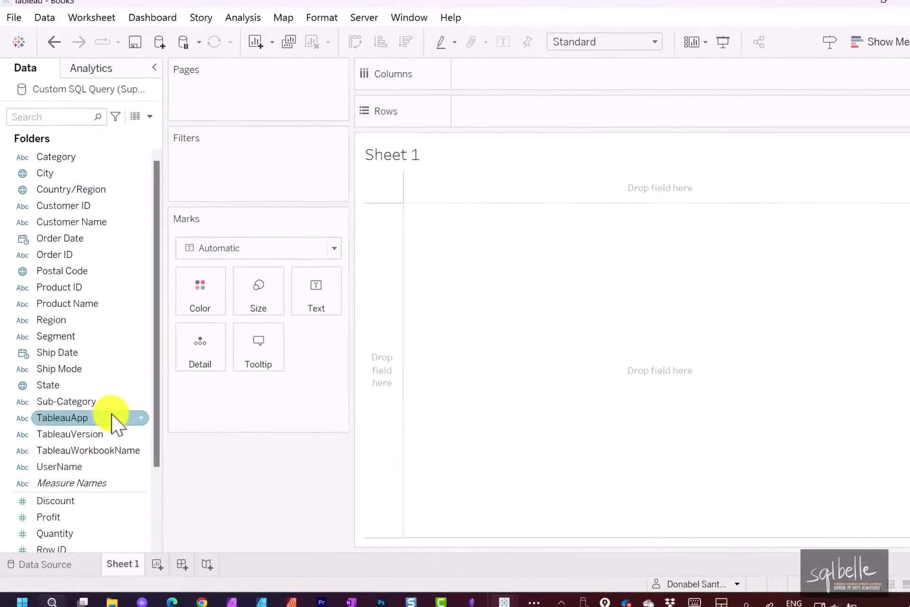
pyautogui.moveTo(61, 260); pyautogui.dragTo(485, 98)
pyautogui.moveTo(80, 420); pyautogui.dragTo(584, 102)
pyautogui.moveTo(98, 417); pyautogui.dragTo(705, 102)
pyautogui.moveTo(86, 446); pyautogui.dragTo(803, 99)
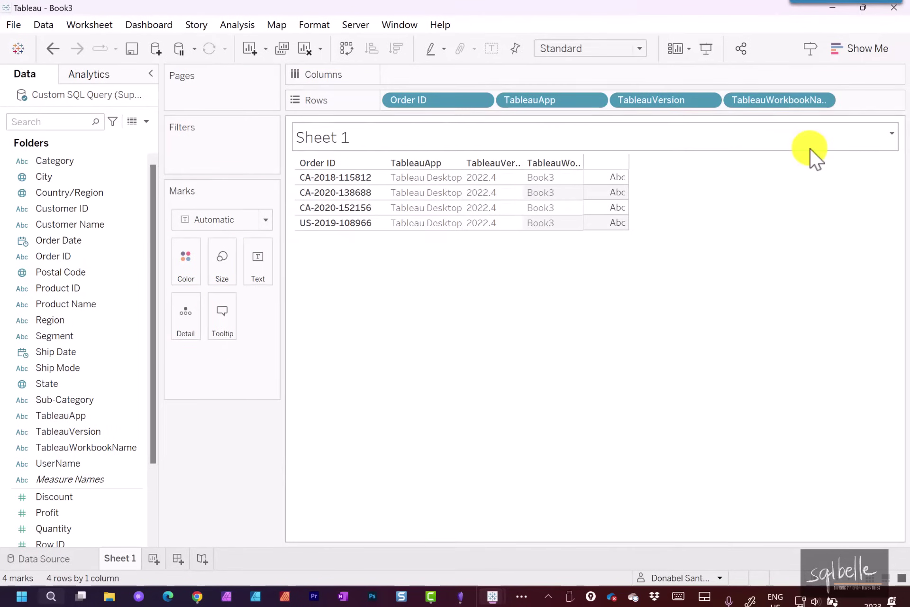